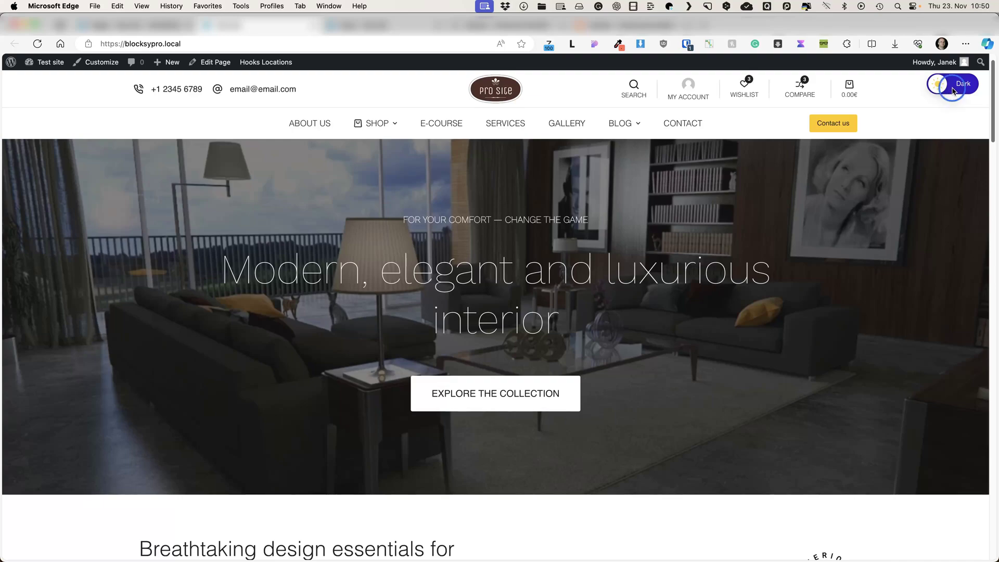
# Turn the shop page dark with its floating toggle, then darken the admin Pages screen from the admin bar
pyautogui.scroll(-5, 668, 297)
pyautogui.scroll(-10, 667, 297)
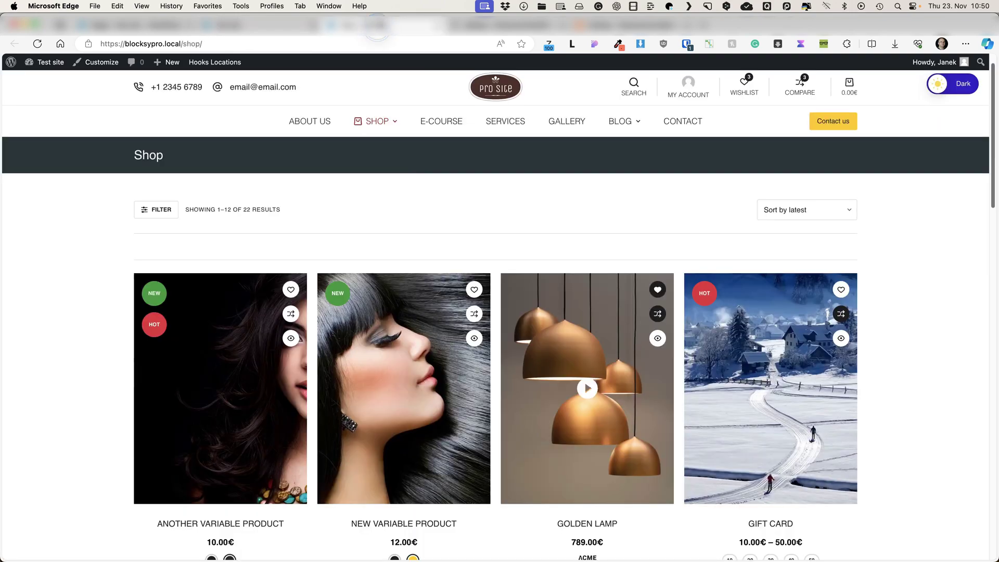
pyautogui.click(959, 90)
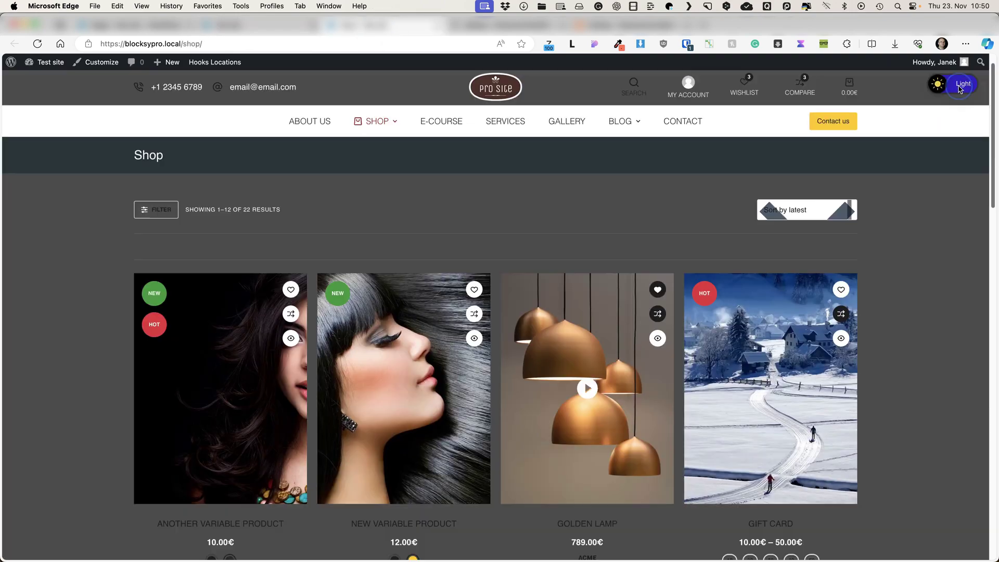
pyautogui.scroll(-7, 526, 357)
pyautogui.scroll(-10, 527, 357)
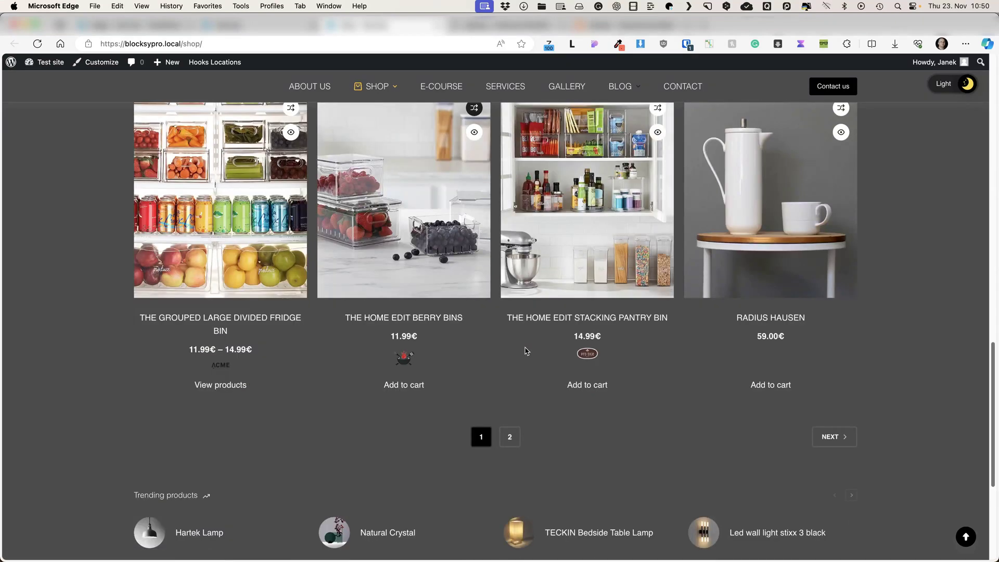
pyautogui.click(128, 24)
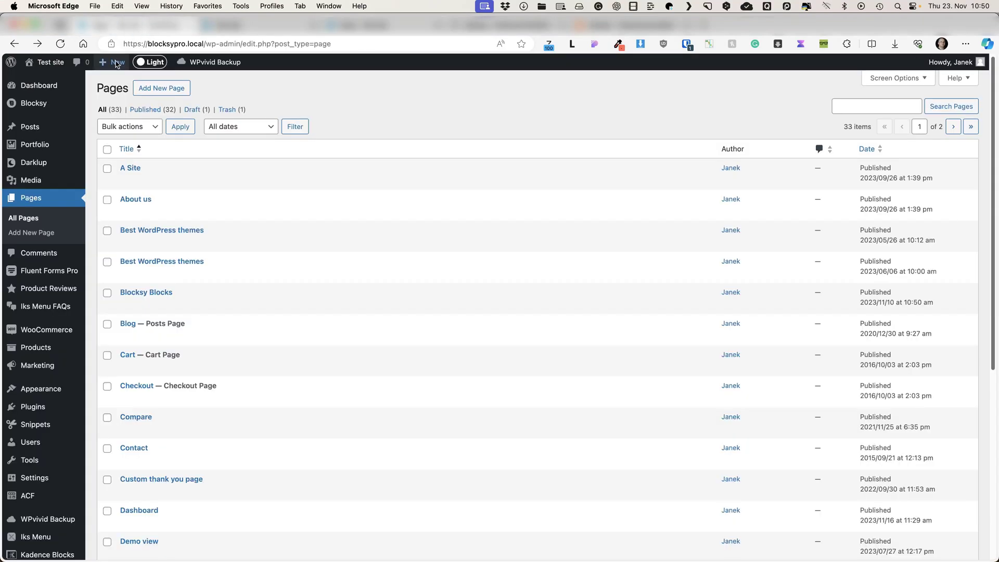
pyautogui.click(148, 63)
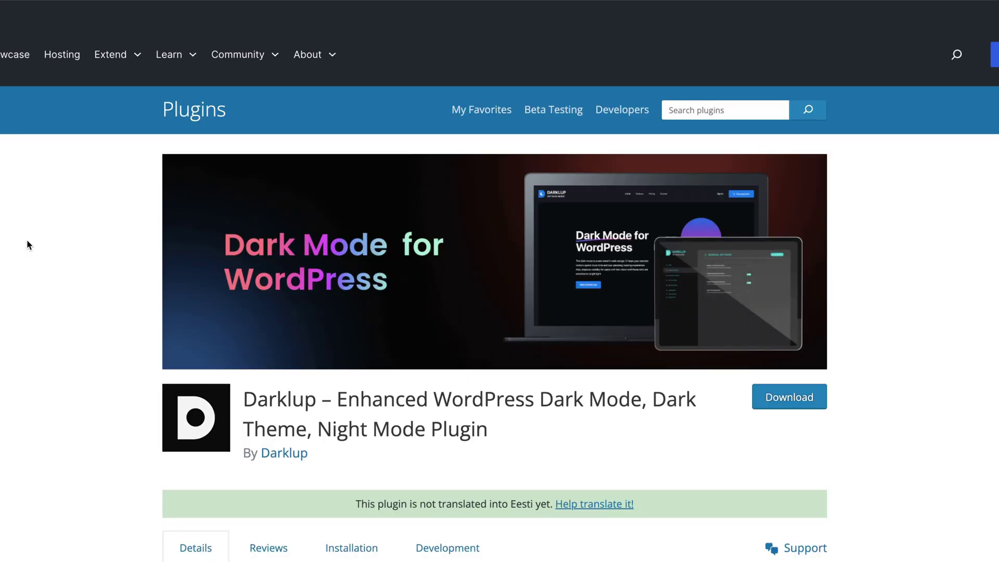
# Scroll the Darklup WordPress.org page down to its Description, version details and Ratings sections
pyautogui.scroll(-2, 48, 244)
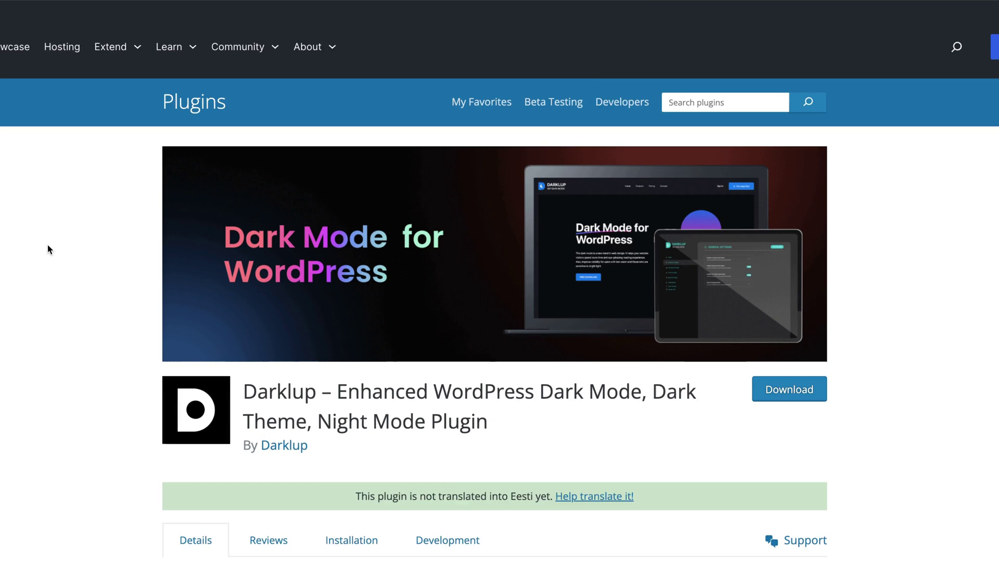
pyautogui.scroll(-8, 48, 244)
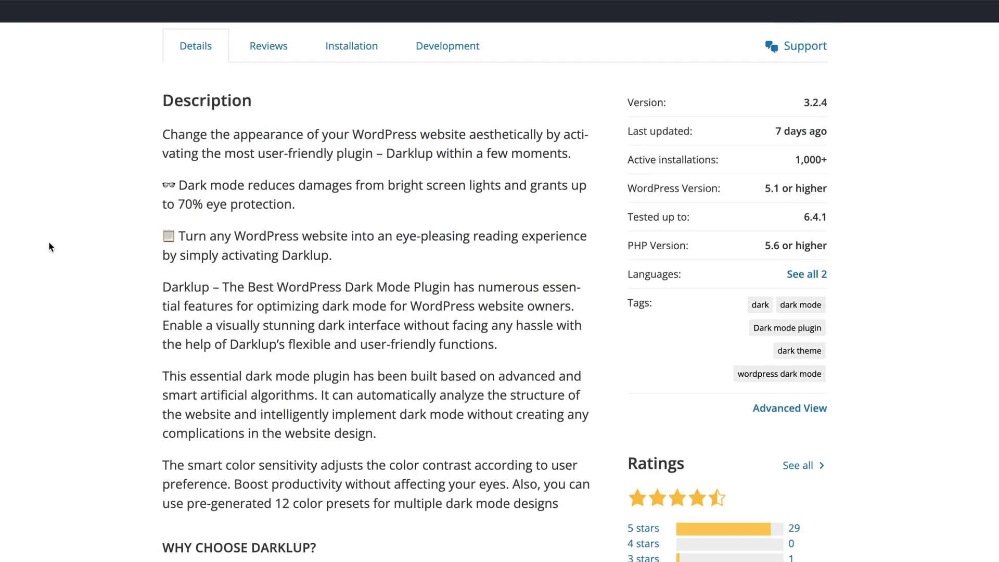
pyautogui.scroll(-1, 48, 241)
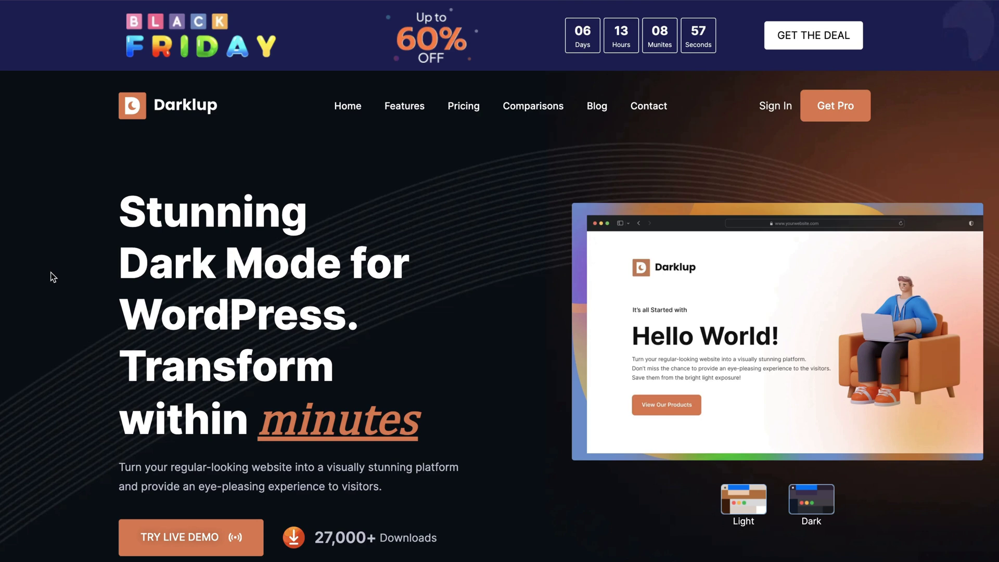
# Jump to the Black Friday deal and browse the pricing cards and FREE vs PRO comparison table
pyautogui.click(800, 45)
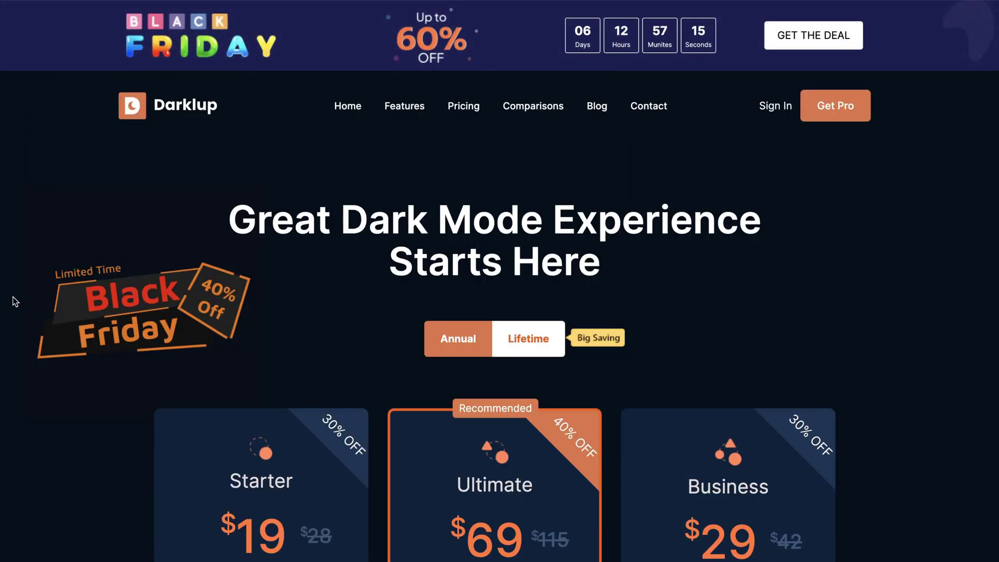
pyautogui.scroll(-7, 15, 297)
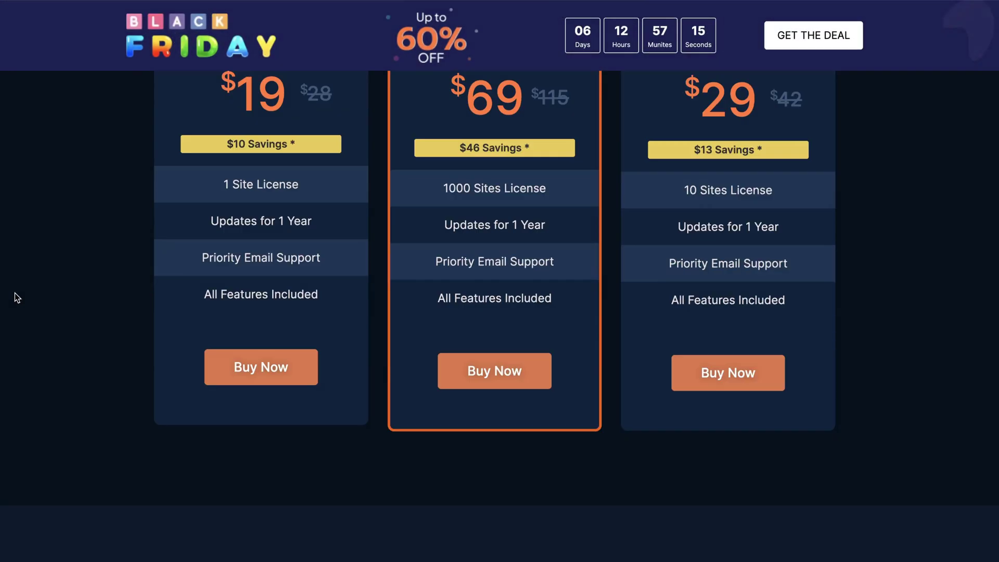
pyautogui.scroll(-8, 14, 292)
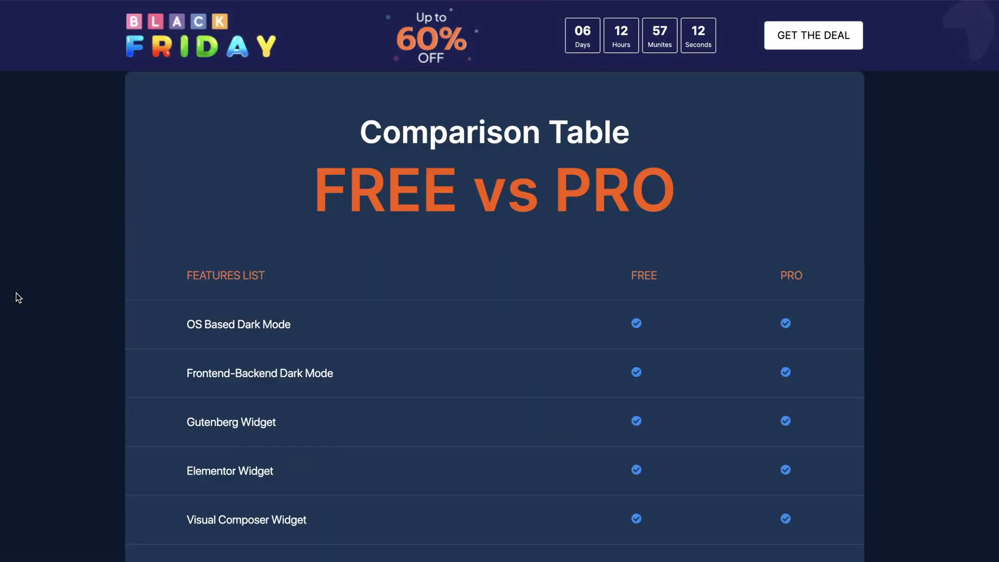
pyautogui.scroll(-5, 17, 295)
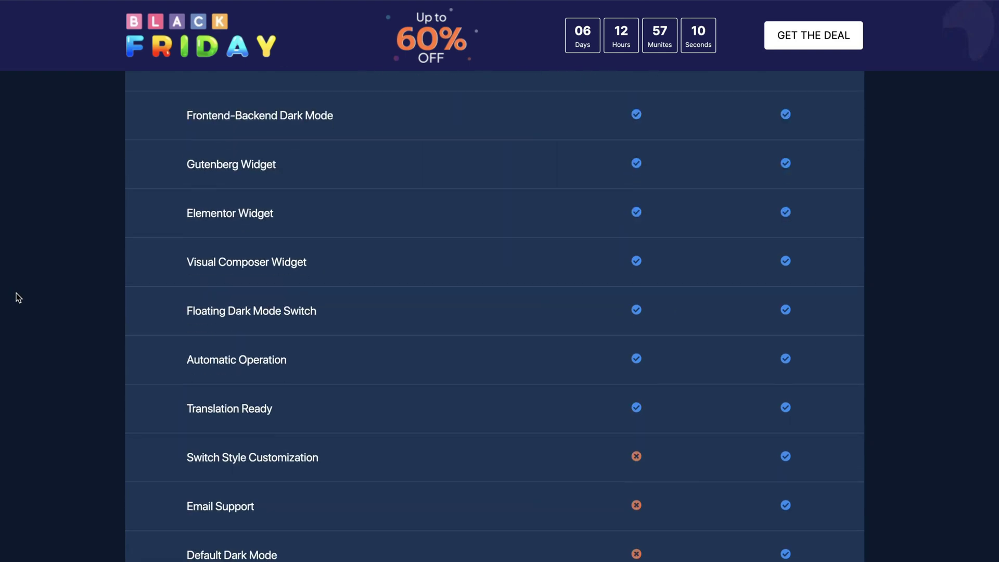
pyautogui.scroll(-8, 16, 297)
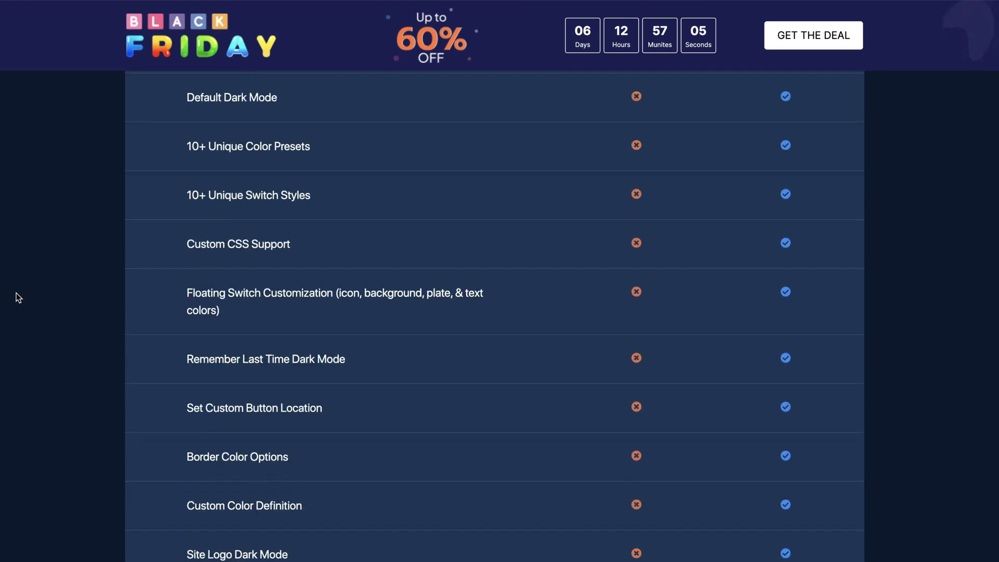
pyautogui.scroll(-5, 17, 295)
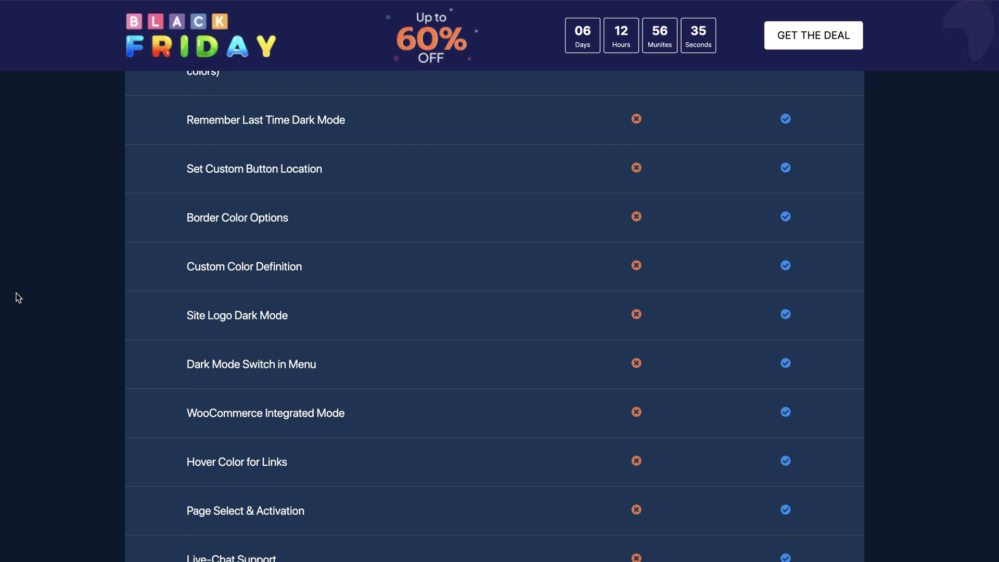
pyautogui.scroll(5, 63, 264)
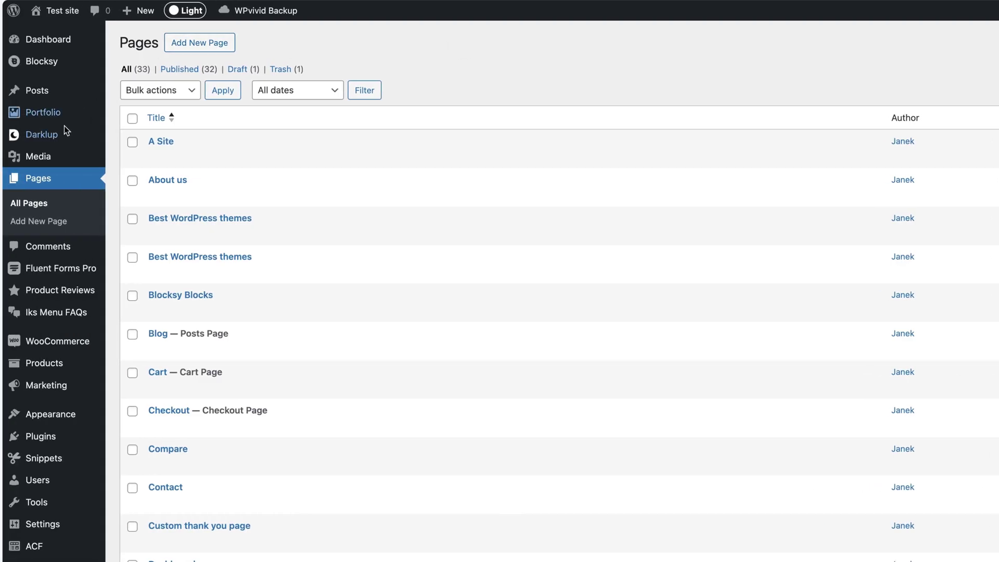
# Open Darklup Settings from the admin sidebar and scroll its Home page of tutorials, docs and support links
pyautogui.moveTo(49, 135)
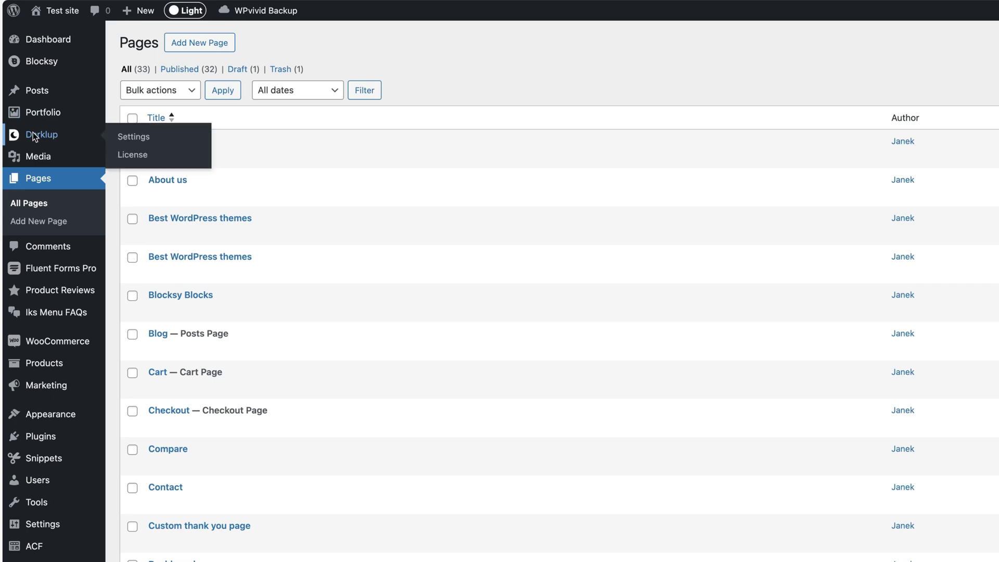
pyautogui.click(133, 137)
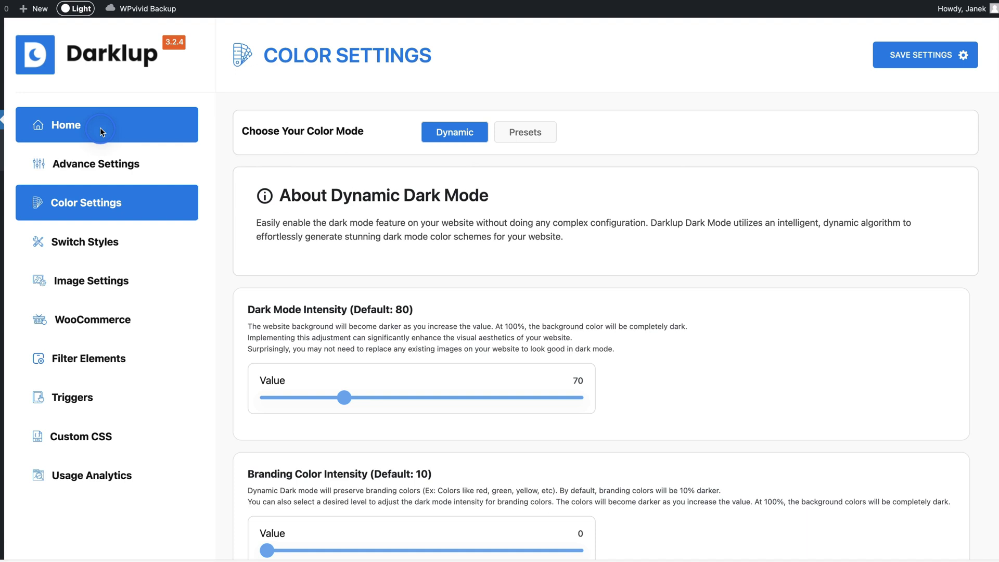
pyautogui.click(101, 129)
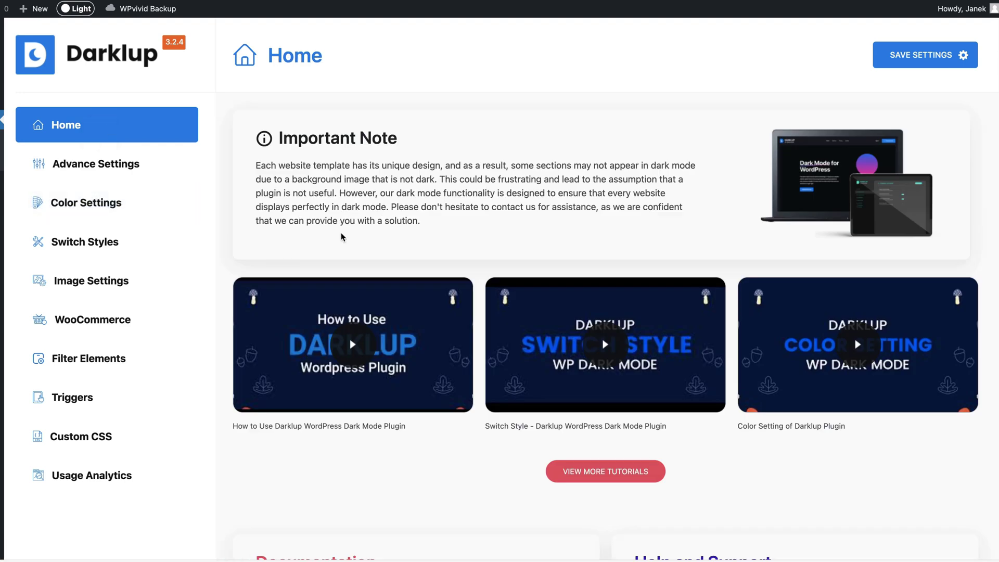
pyautogui.scroll(-5, 341, 237)
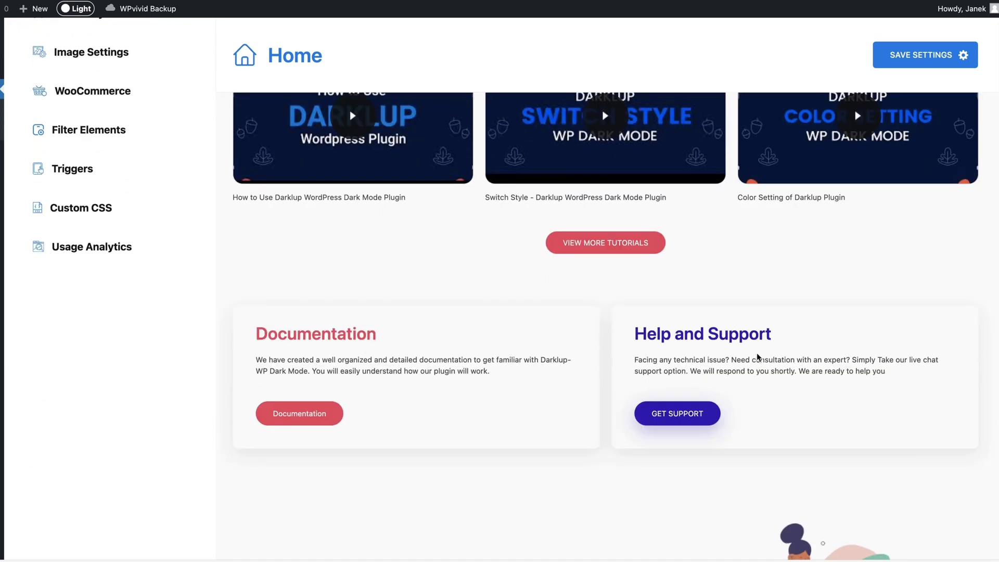
pyautogui.scroll(-5, 708, 351)
pyautogui.scroll(-3, 710, 344)
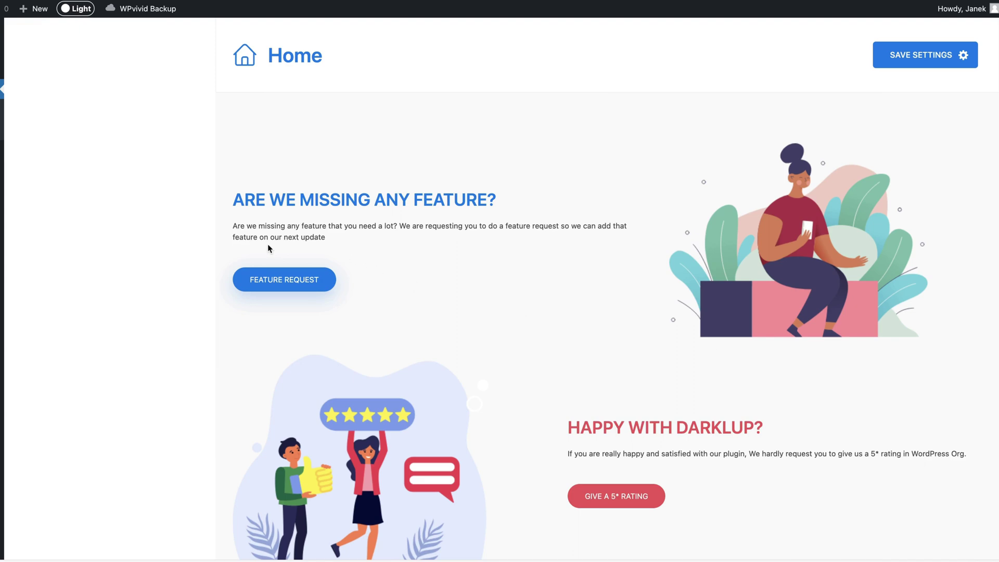
pyautogui.scroll(-2, 540, 298)
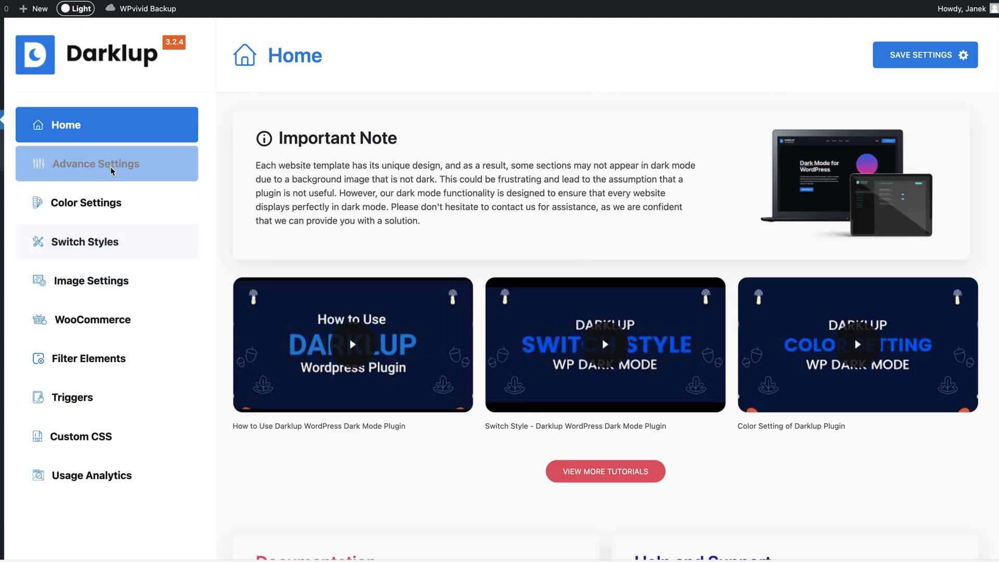
# In Advance Settings, toggle Dashboard Dark mode off and back on, then save
pyautogui.click(103, 164)
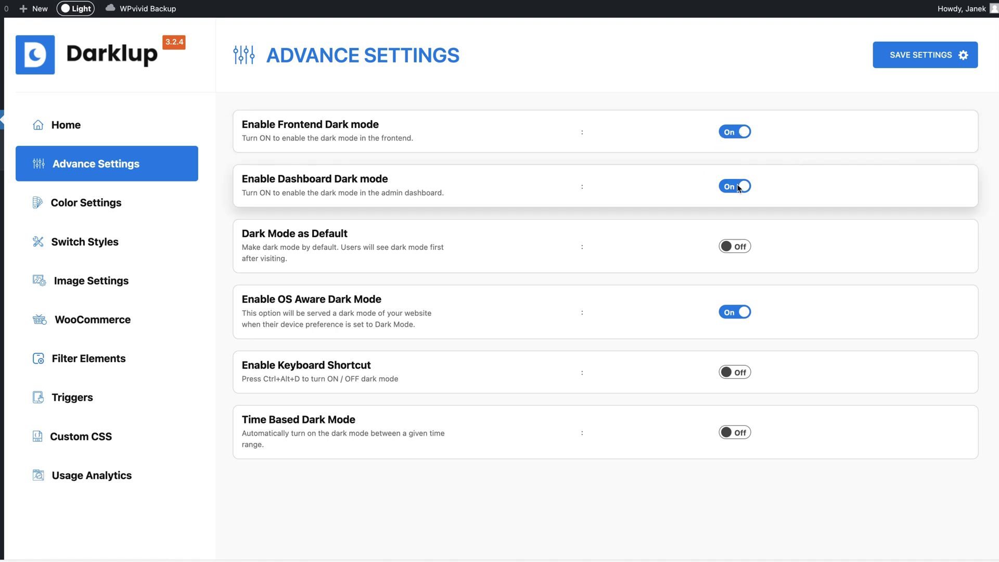
pyautogui.click(84, 9)
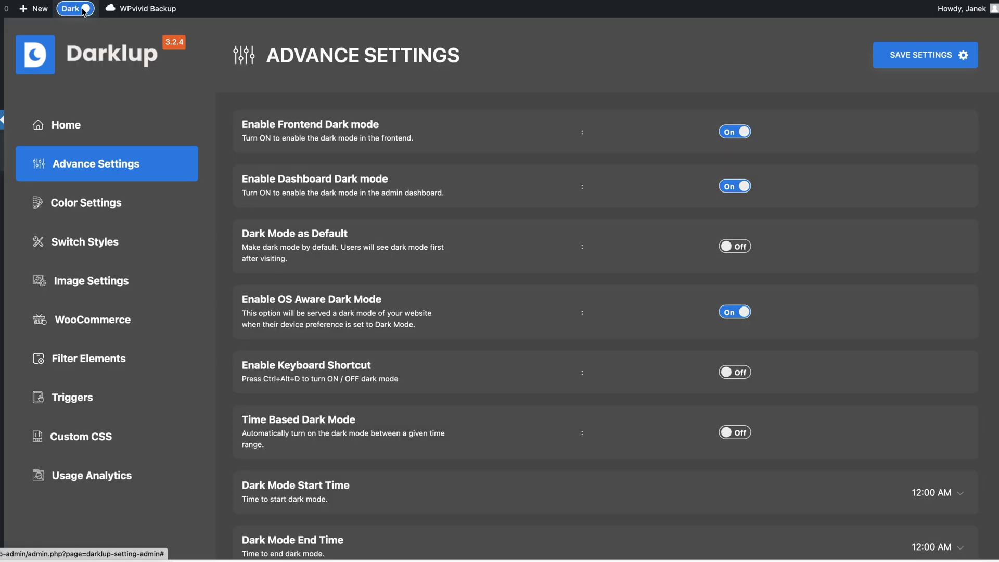
pyautogui.click(82, 10)
pyautogui.click(735, 186)
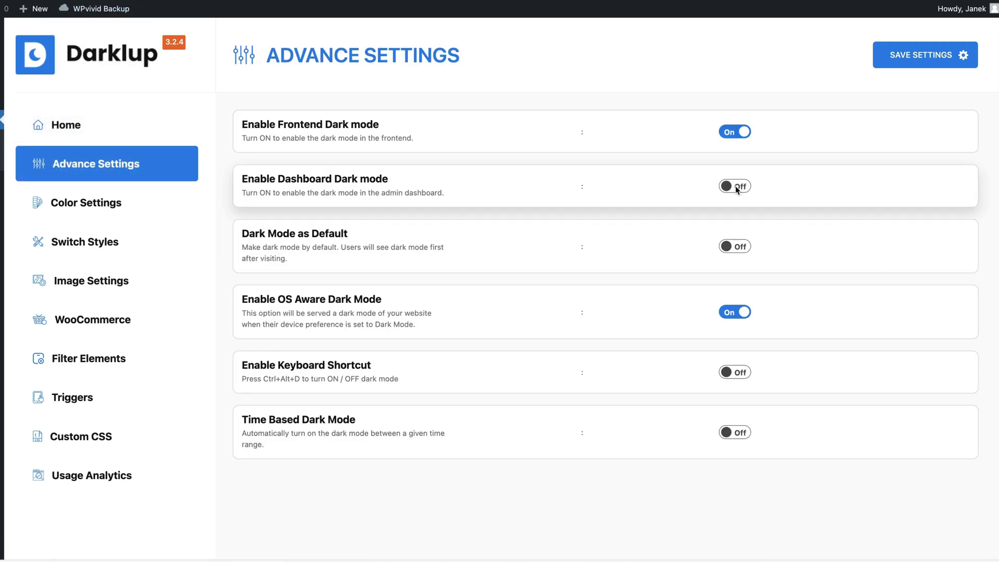
pyautogui.click(735, 186)
pyautogui.click(934, 57)
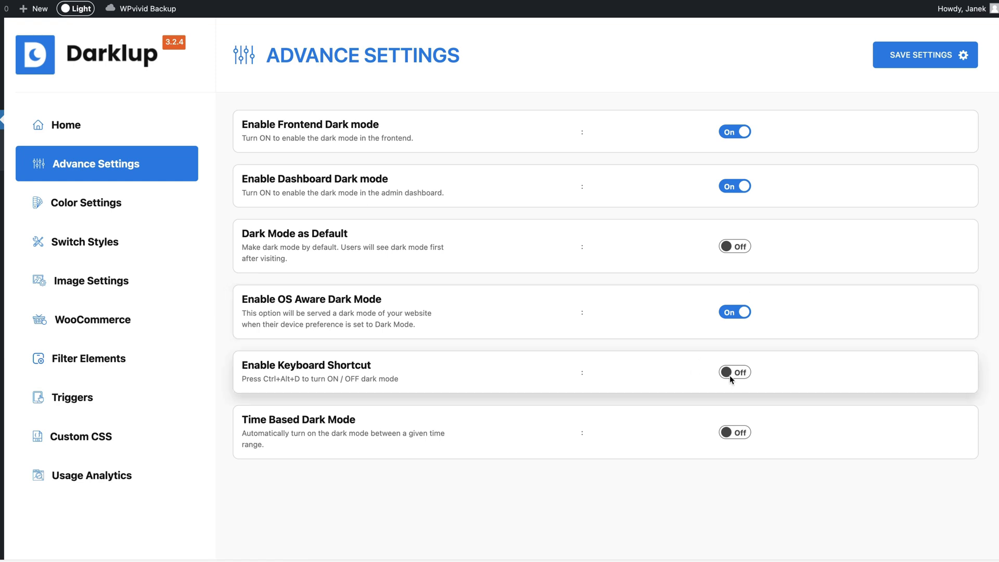
# Try Time Based Dark Mode, leave it off, and save the advanced settings
pyautogui.click(736, 435)
pyautogui.scroll(-3, 846, 347)
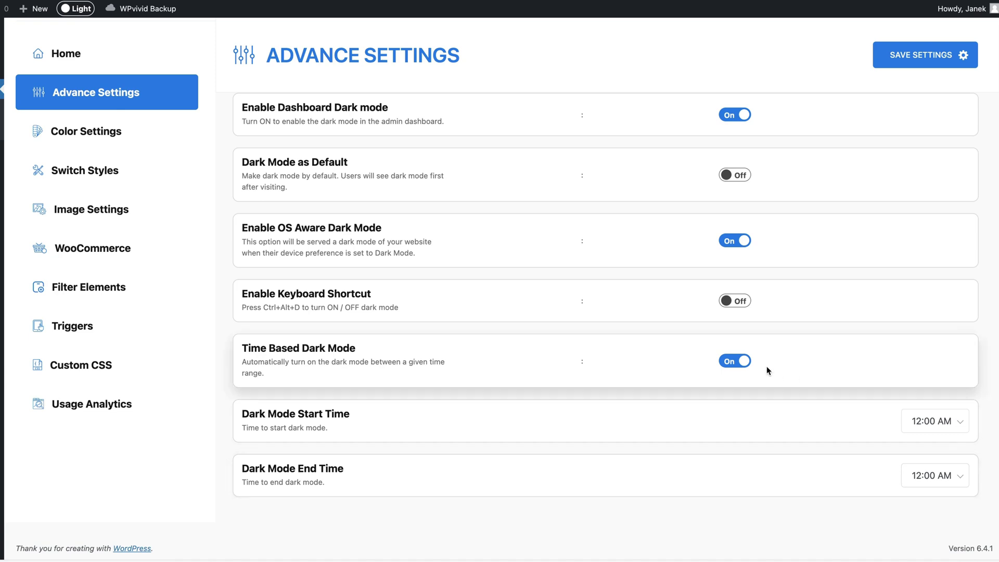
pyautogui.click(740, 362)
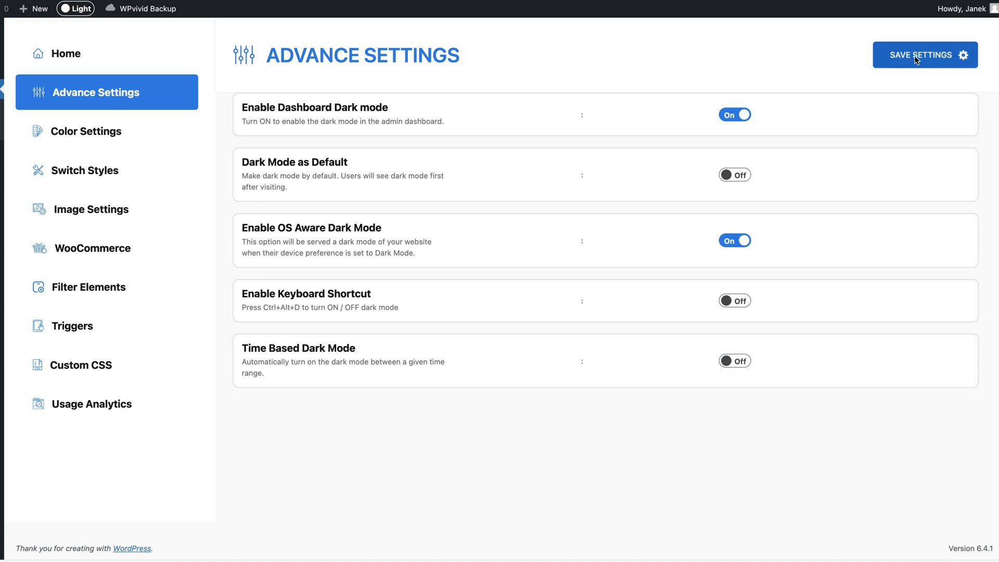
pyautogui.click(937, 56)
pyautogui.click(99, 132)
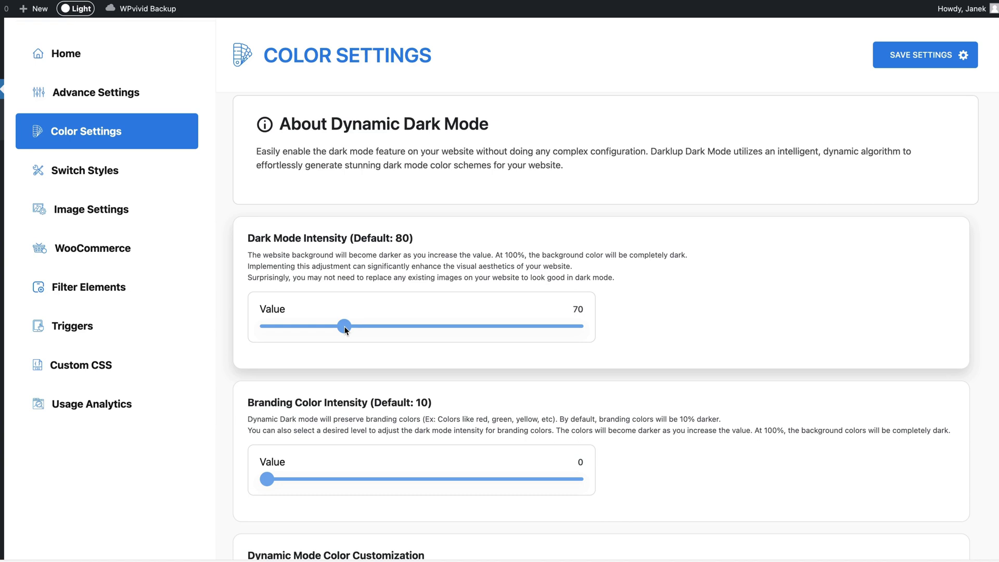
# Drag Dark Mode Intensity to 70, save, and scroll through the colour customization rows
pyautogui.moveTo(345, 327); pyautogui.dragTo(505, 334)
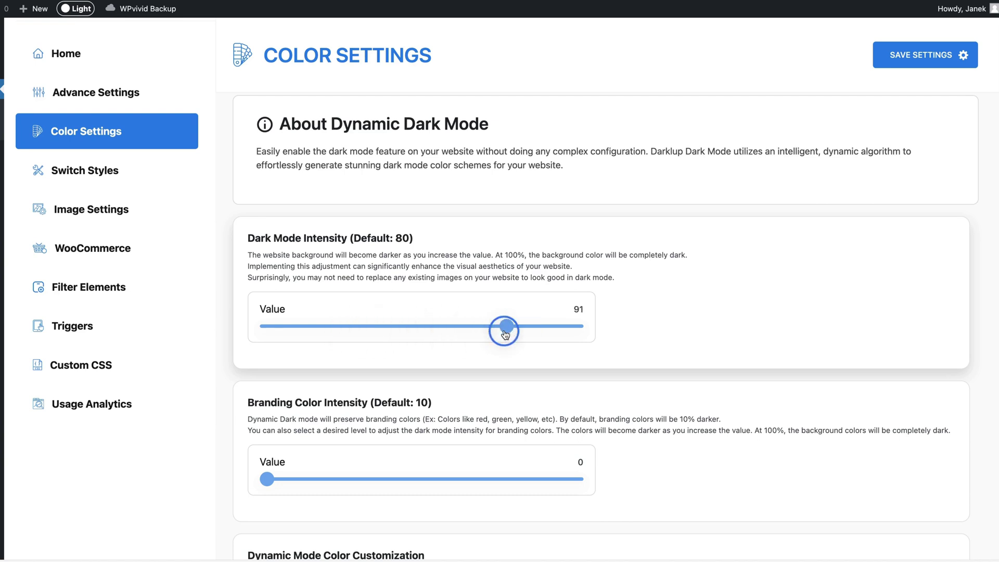
pyautogui.click(921, 54)
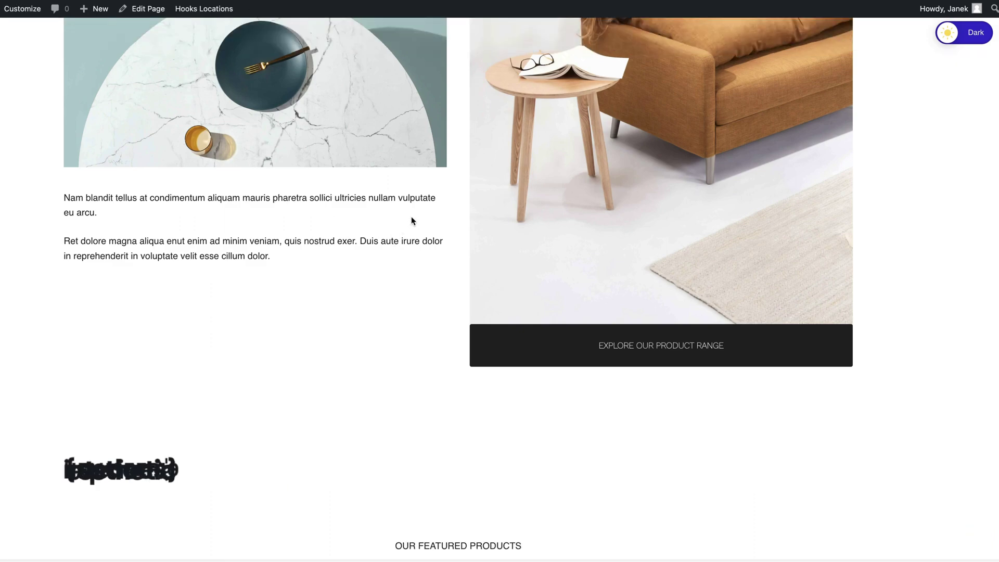
pyautogui.scroll(15, 413, 219)
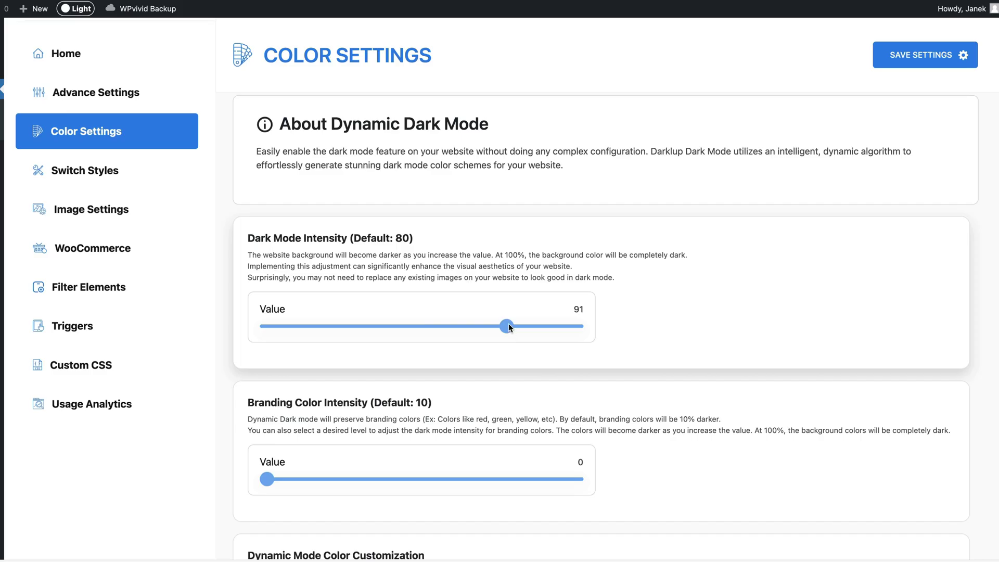
pyautogui.moveTo(571, 325); pyautogui.dragTo(406, 331)
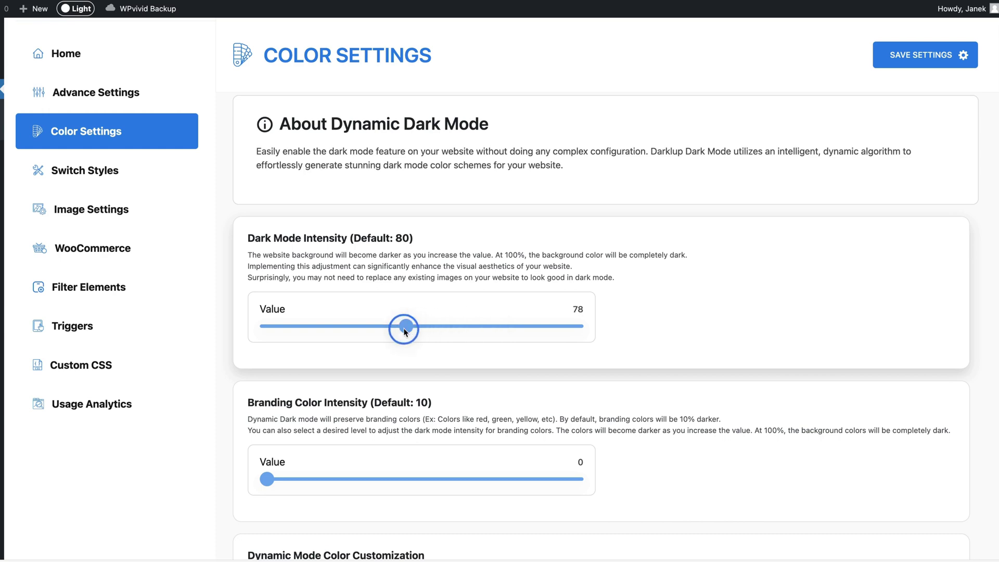
pyautogui.click(895, 55)
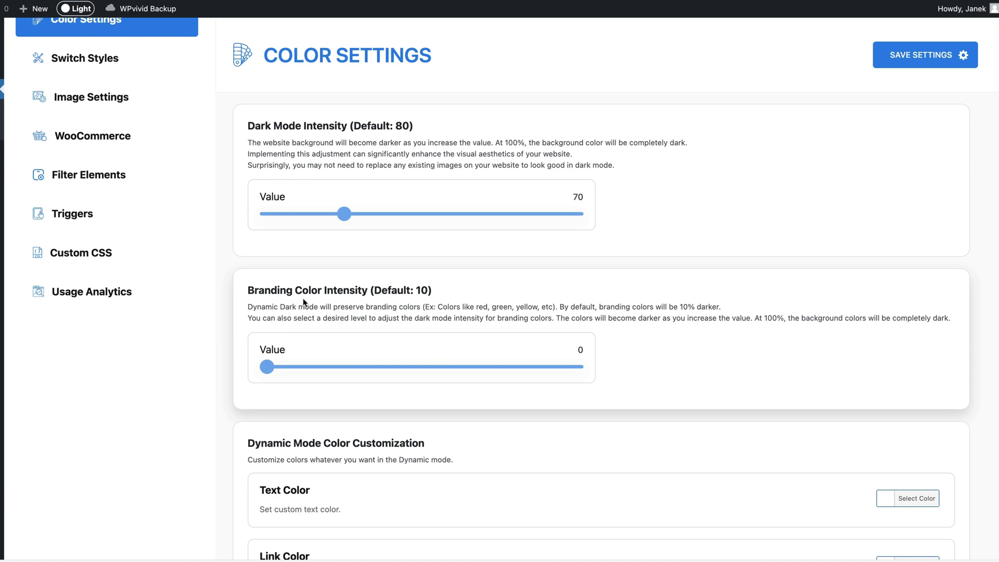
pyautogui.scroll(-6, 378, 269)
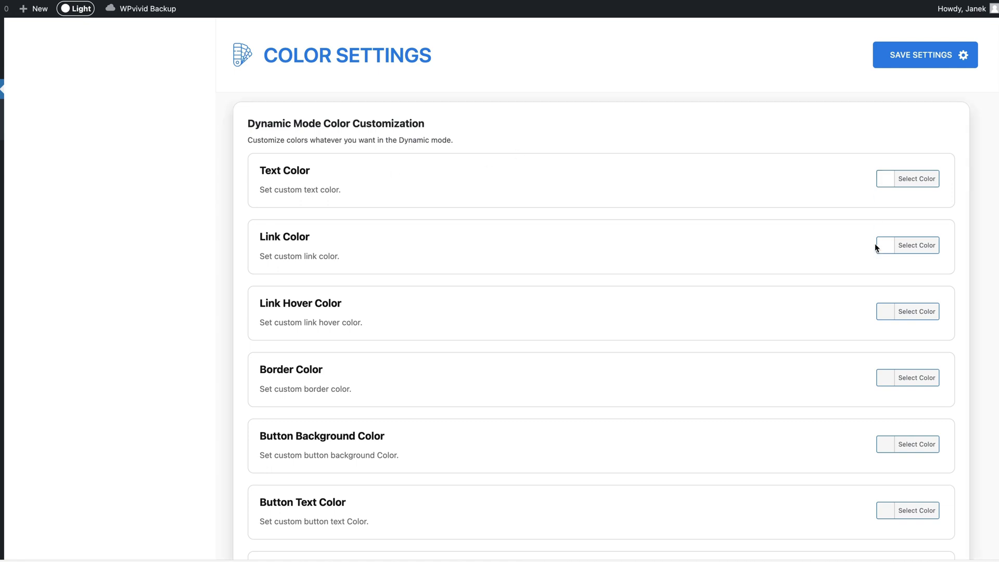
pyautogui.scroll(-1, 874, 292)
pyautogui.scroll(-2, 874, 307)
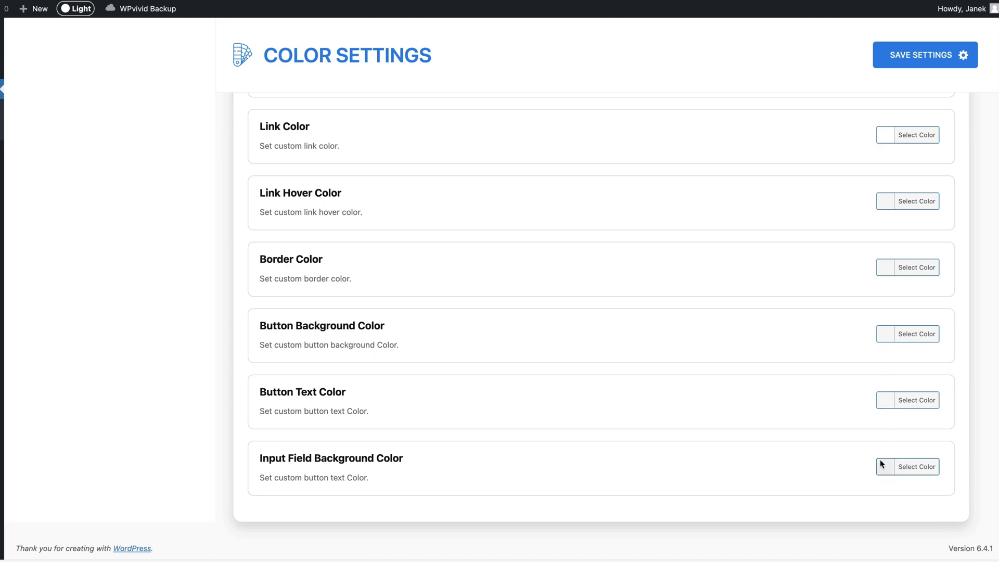
pyautogui.scroll(10, 820, 392)
pyautogui.scroll(3, 820, 392)
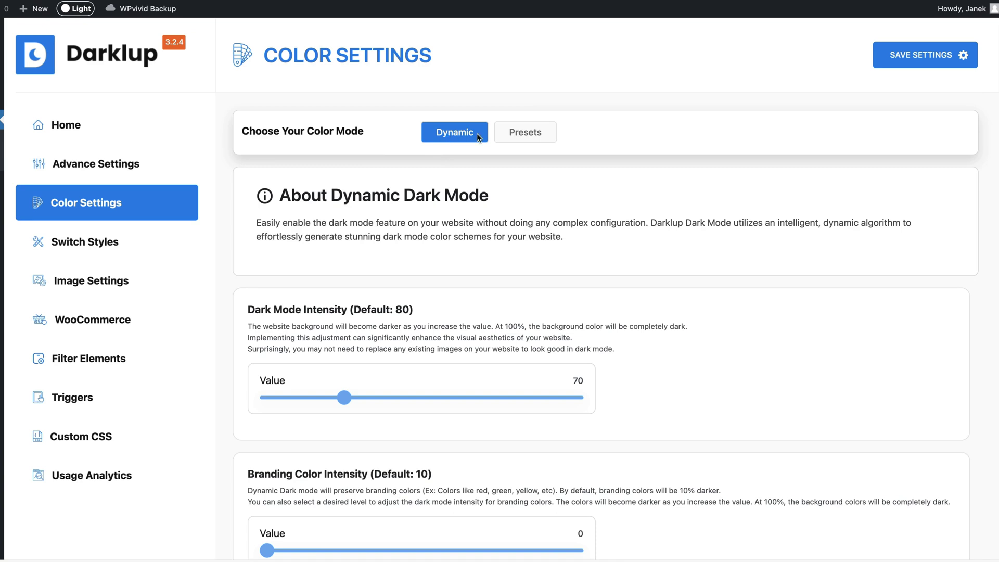
# Switch the colour mode to Presets, choose Twitter Dim, and save
pyautogui.click(539, 136)
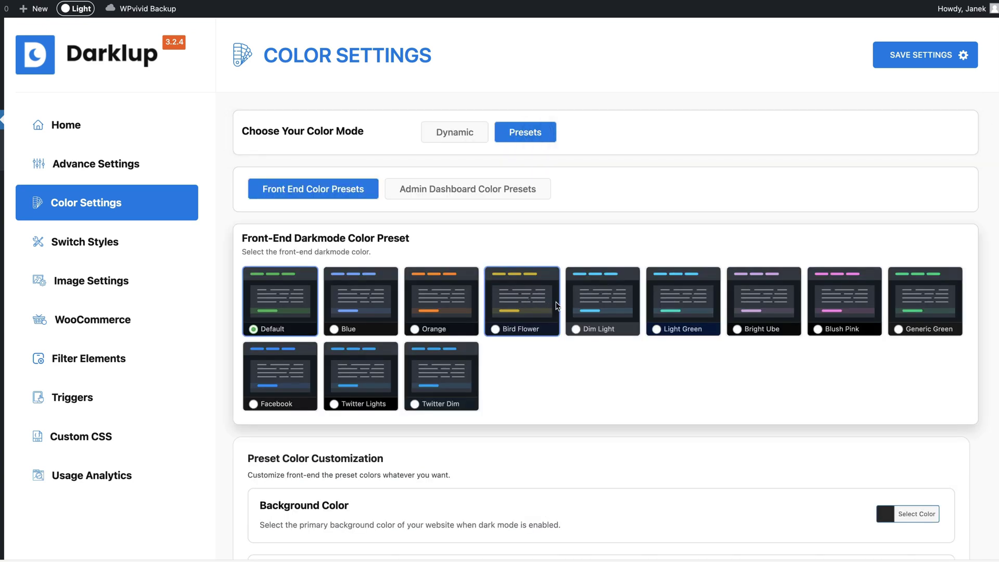
pyautogui.click(440, 379)
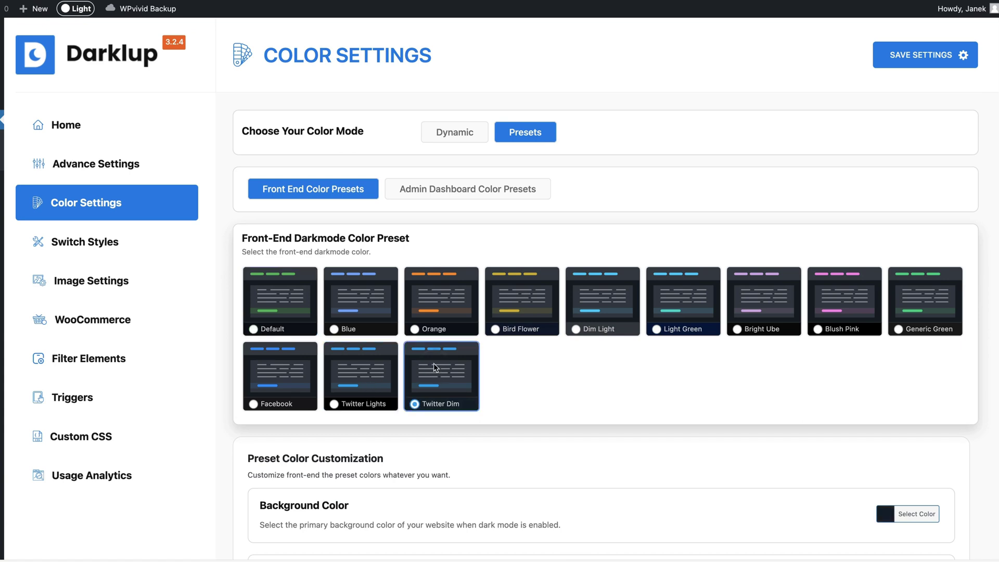
pyautogui.click(908, 58)
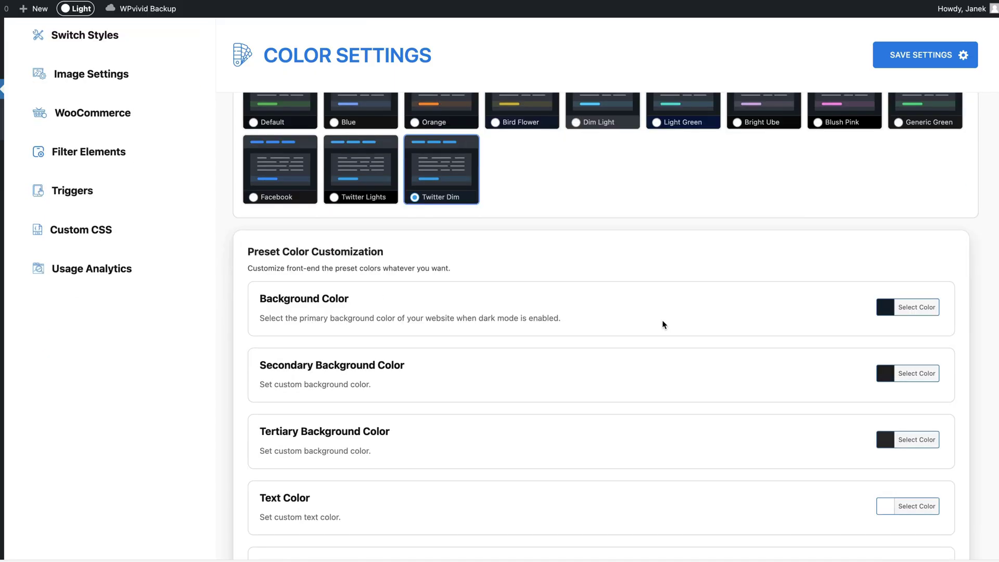
# Check the Admin Dashboard Color Presets, then set the colour mode back to Dynamic and save
pyautogui.scroll(-3, 740, 323)
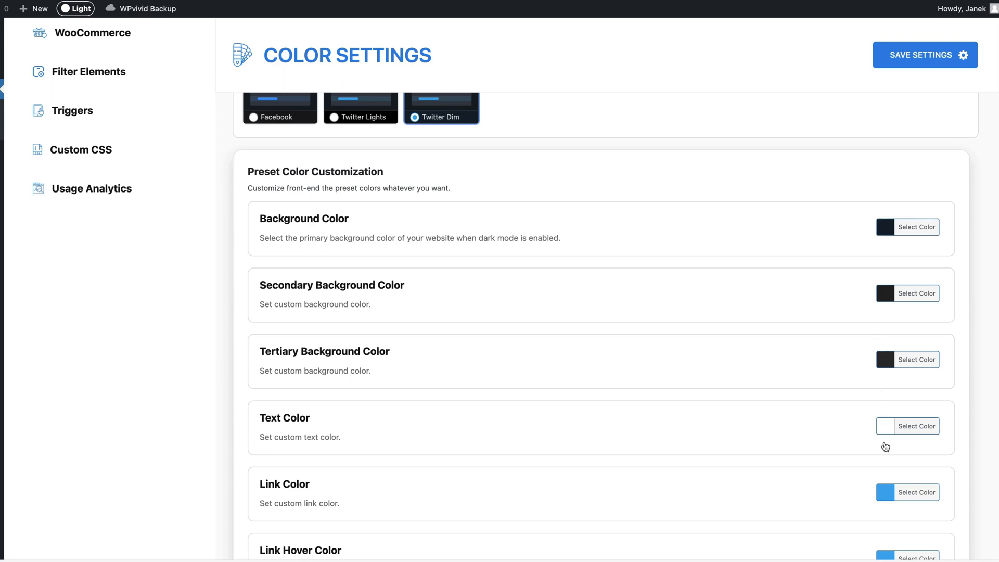
pyautogui.scroll(-10, 906, 398)
pyautogui.scroll(20, 796, 379)
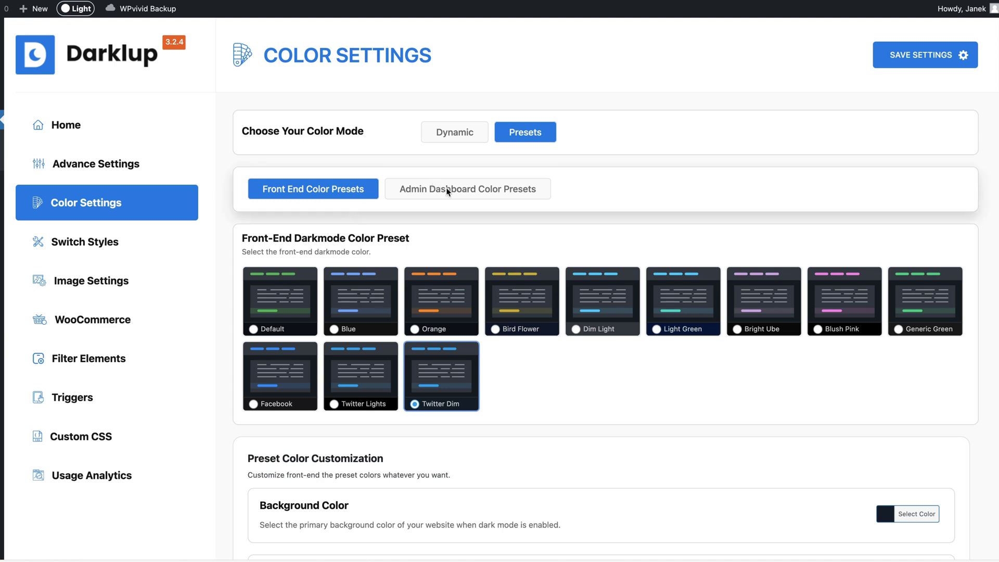
pyautogui.moveTo(445, 188); pyautogui.dragTo(451, 187)
pyautogui.click(427, 188)
pyautogui.click(449, 134)
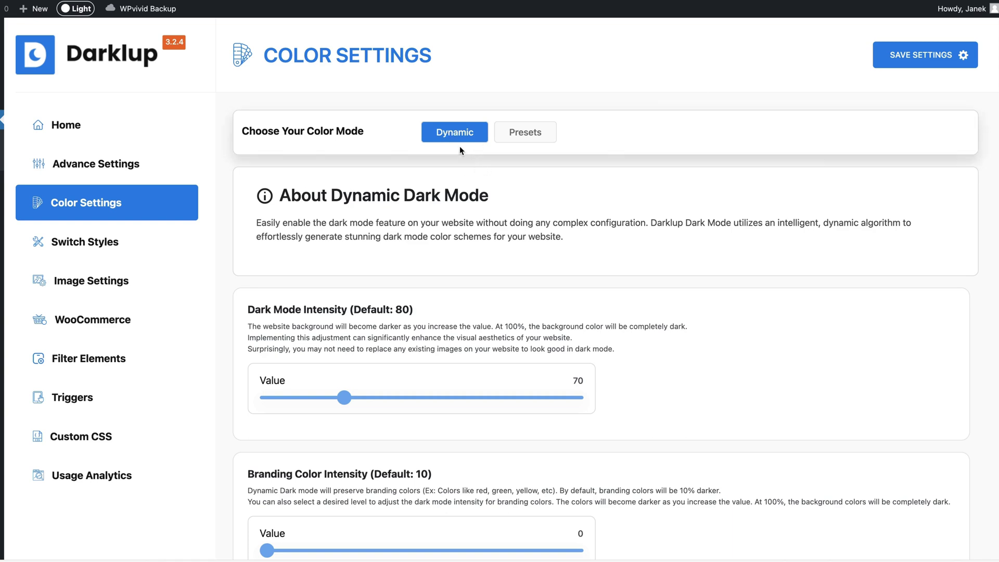
pyautogui.click(938, 51)
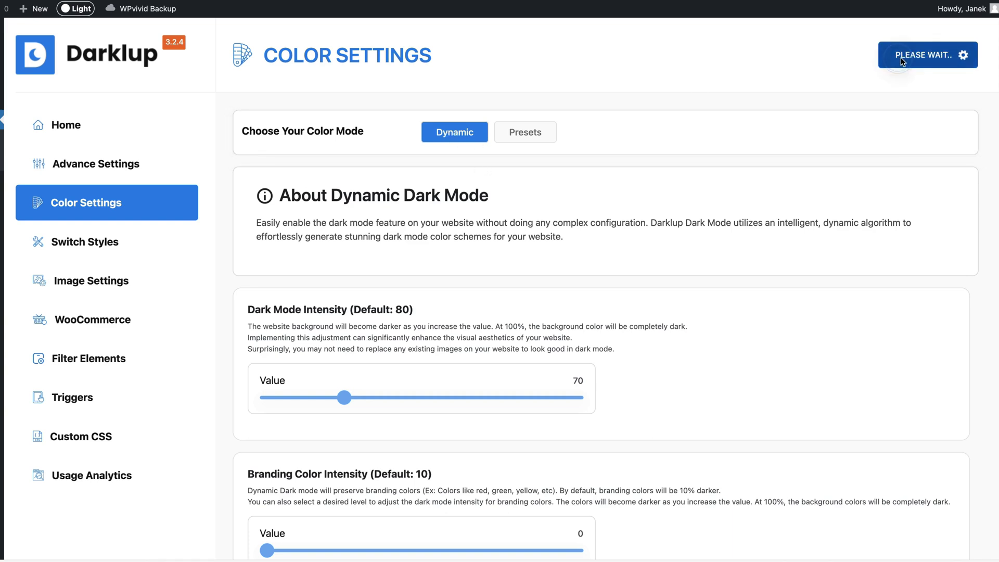
# In Switch Styles, test the site's floating switch dark and back to light, then view the mobile switch settings
pyautogui.click(86, 242)
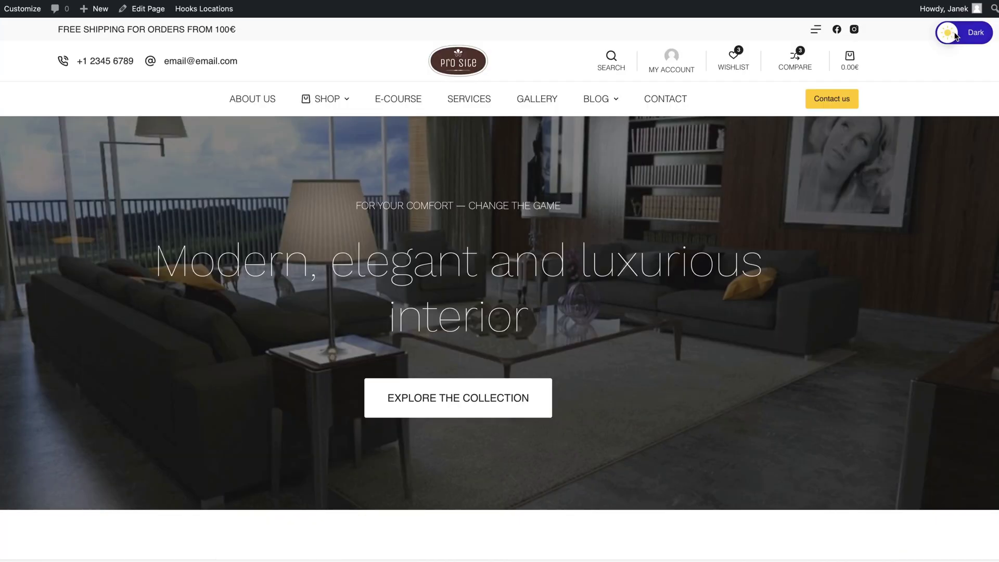
pyautogui.click(959, 33)
pyautogui.click(959, 33)
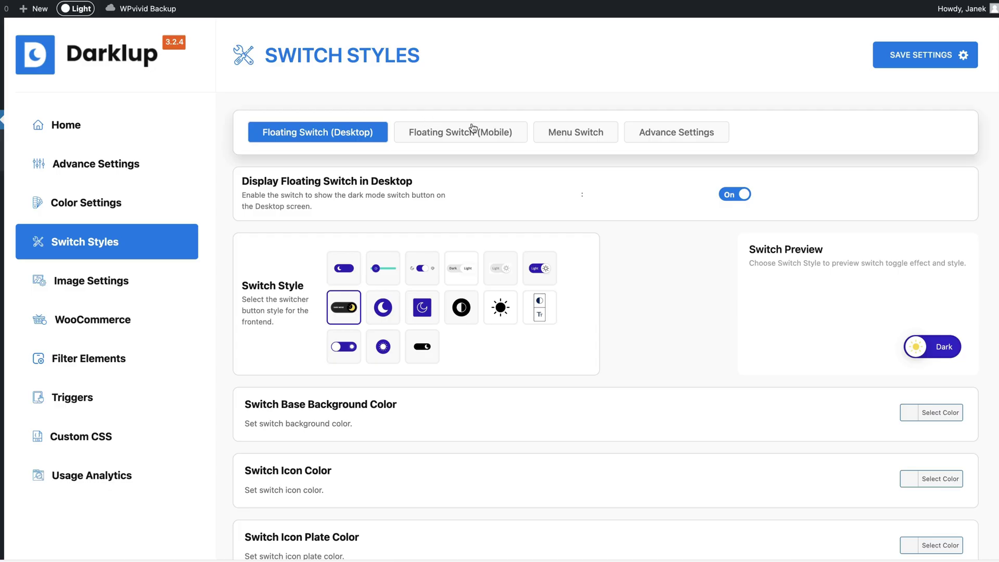
pyautogui.click(489, 131)
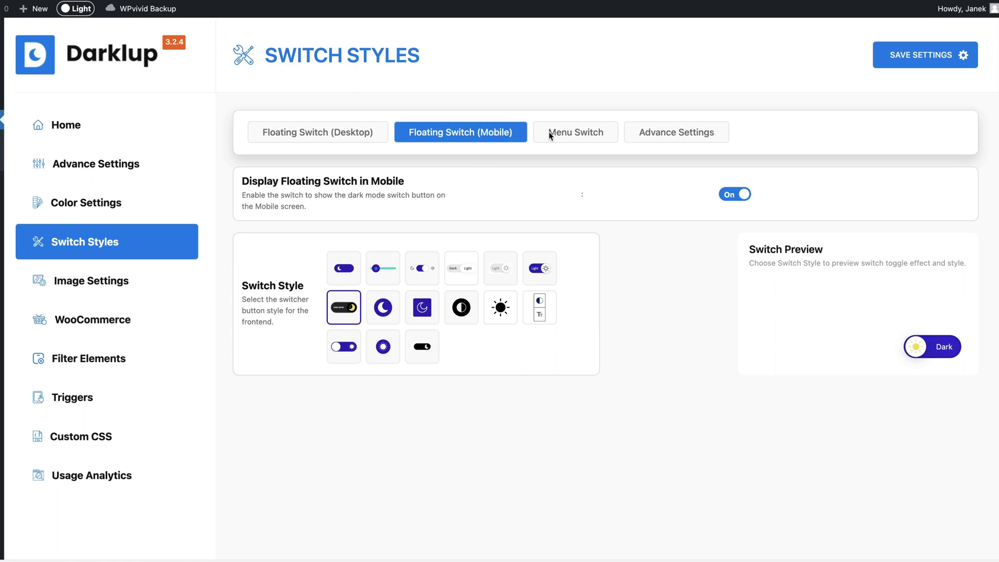
# On the Menu Switch tab, select menu_1 and turn Display Switch in Menu off
pyautogui.click(570, 130)
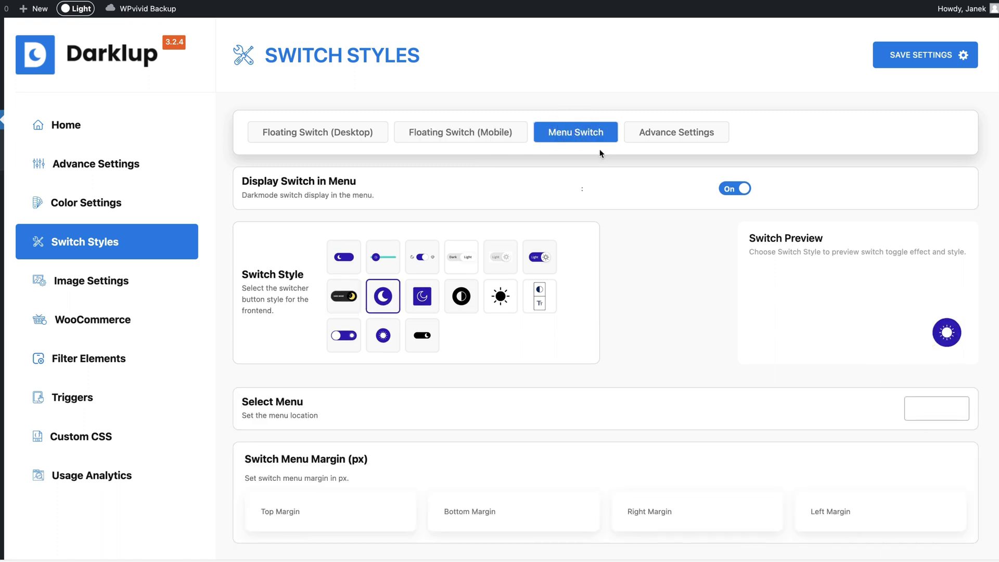
pyautogui.scroll(-2, 600, 151)
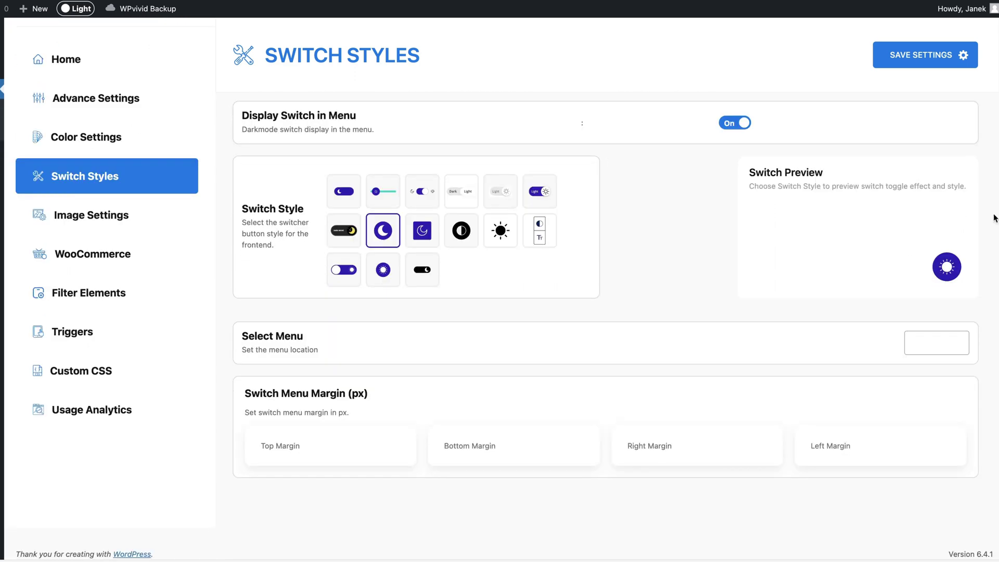
pyautogui.click(919, 343)
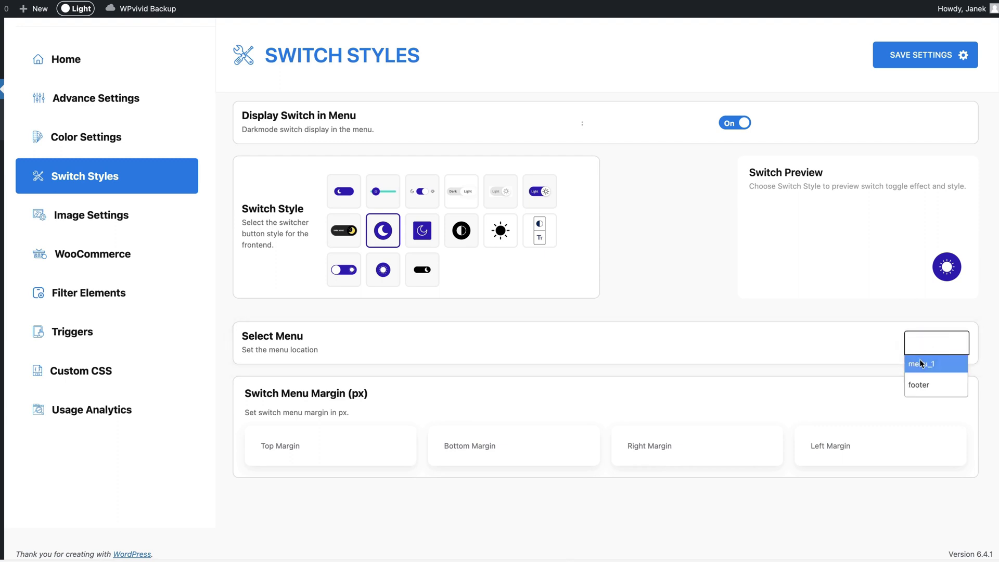
pyautogui.click(919, 359)
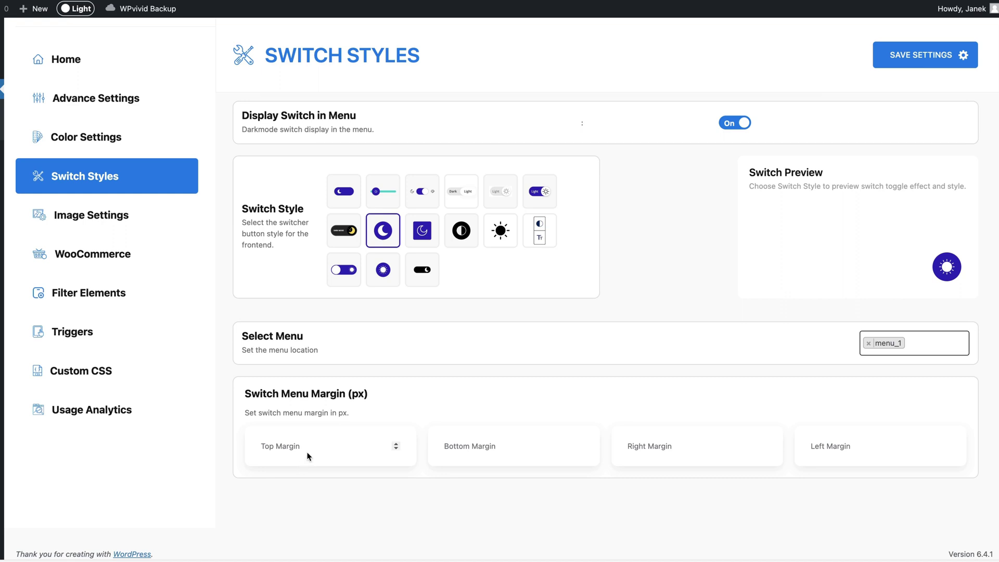
pyautogui.click(741, 121)
pyautogui.scroll(2, 610, 232)
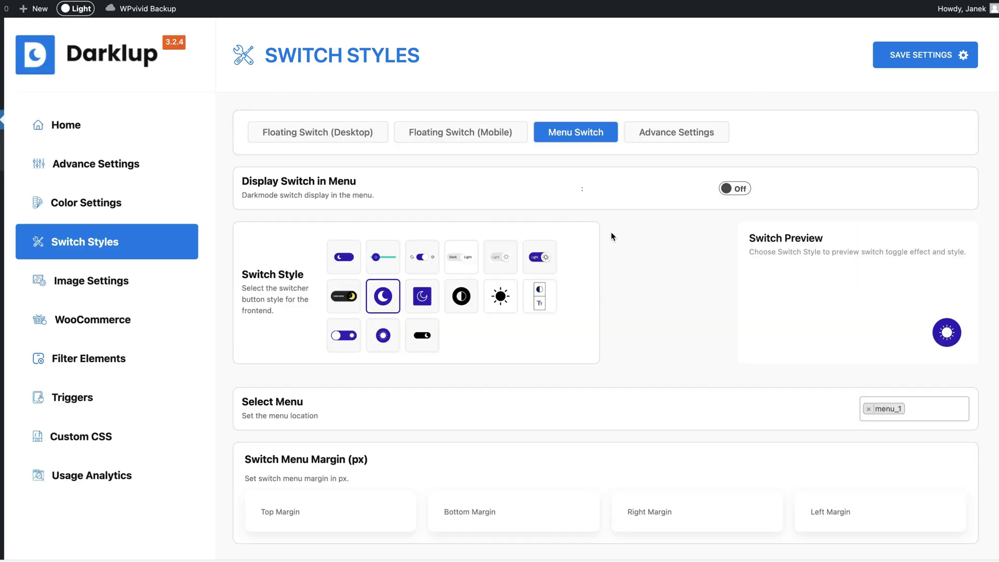
# In the switch's Advance Settings, keep Switch Animation at None
pyautogui.click(669, 133)
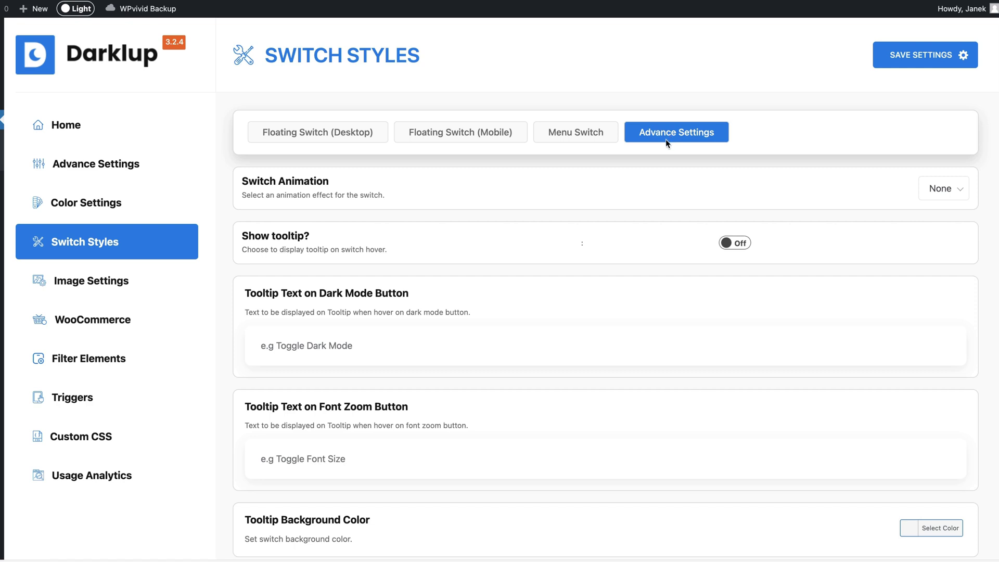
pyautogui.click(940, 190)
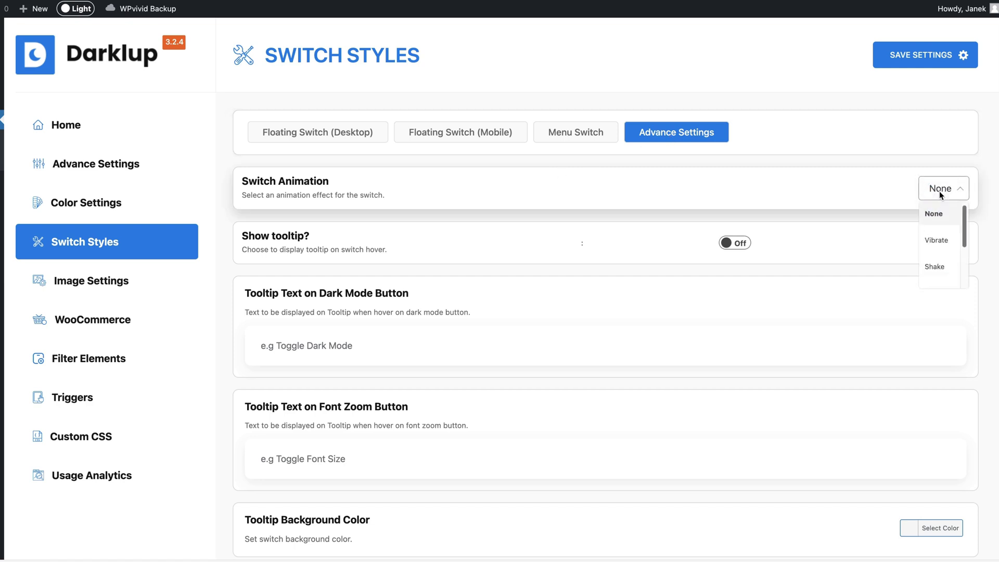
pyautogui.click(938, 191)
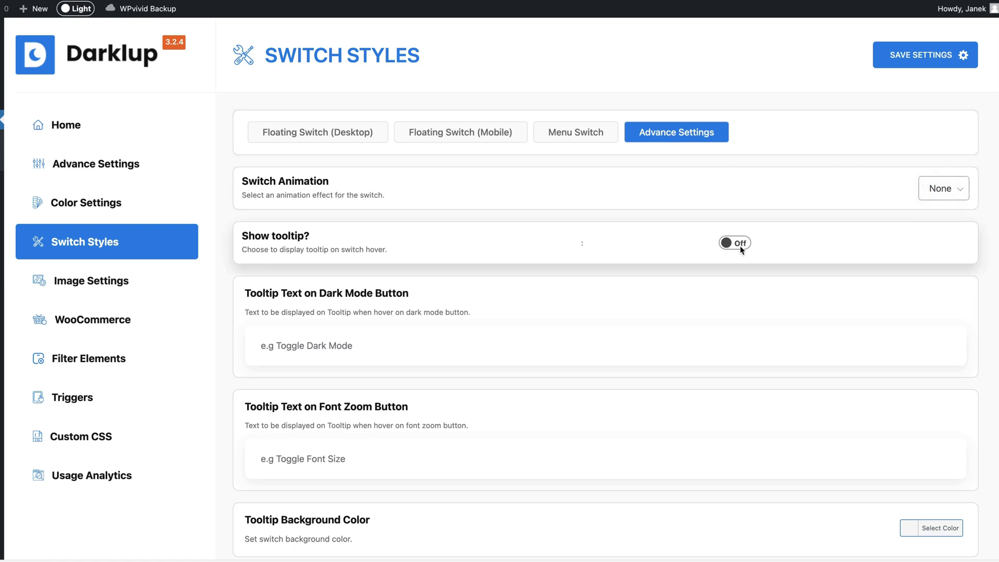
# Enable Draggable Floating Switch, save, and drag the switch below the search icon on the site
pyautogui.scroll(-3, 750, 241)
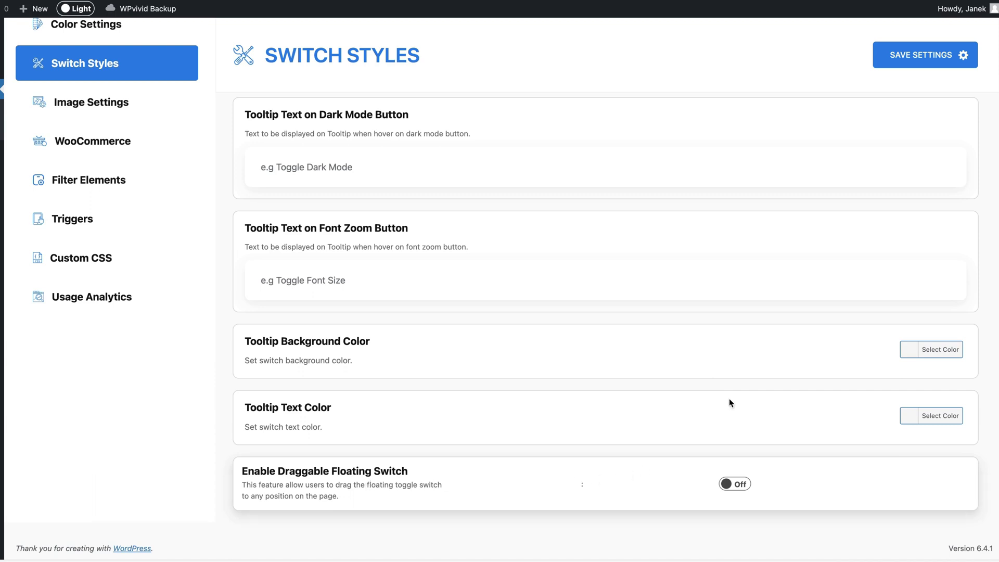
pyautogui.click(739, 485)
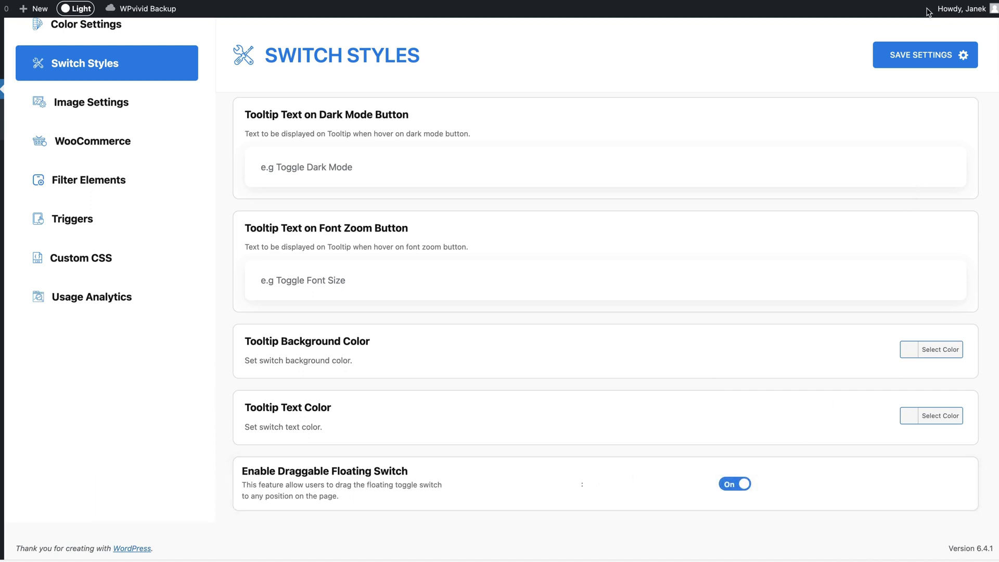
pyautogui.click(893, 66)
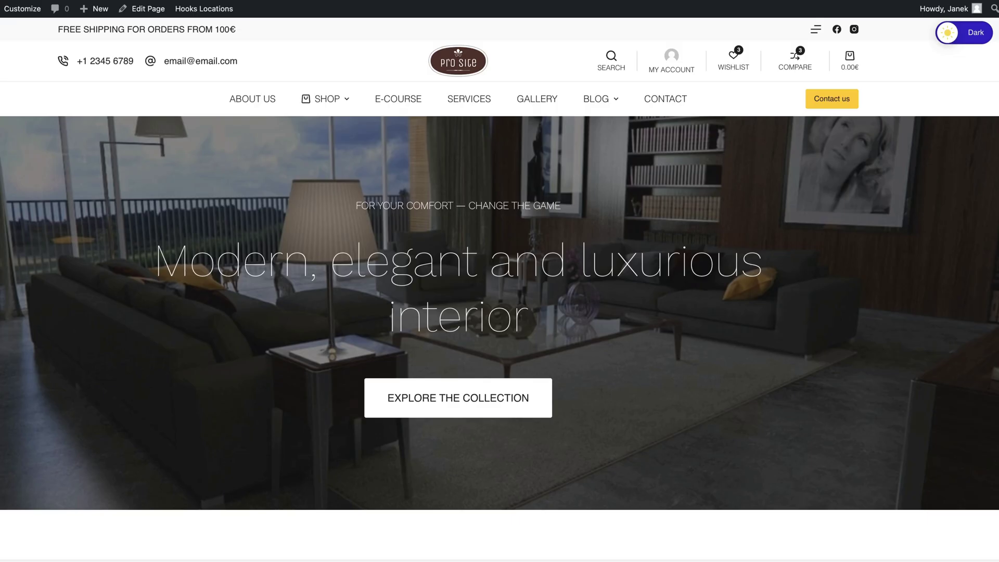
pyautogui.moveTo(947, 33)
pyautogui.mouseDown()
pyautogui.moveTo(556, 81)
pyautogui.moveTo(614, 85)
pyautogui.moveTo(932, 40)
pyautogui.mouseUp()
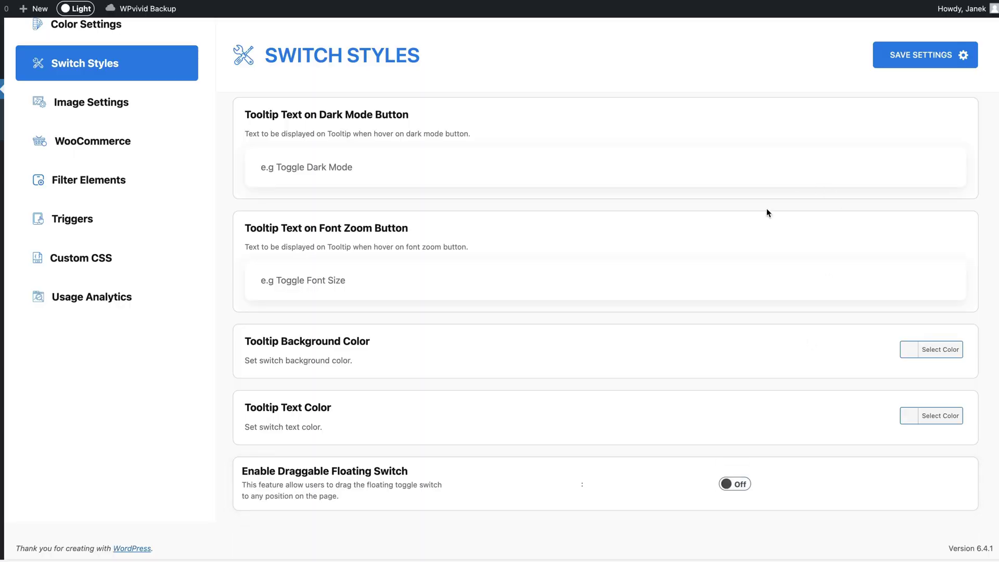
pyautogui.scroll(3, 767, 212)
pyautogui.click(927, 62)
pyautogui.click(341, 103)
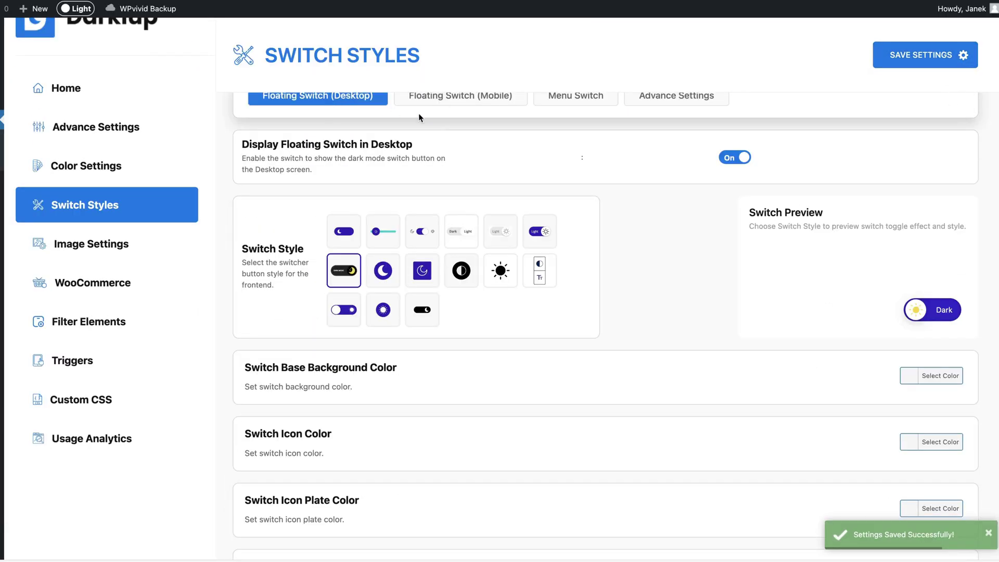
pyautogui.scroll(-2, 568, 268)
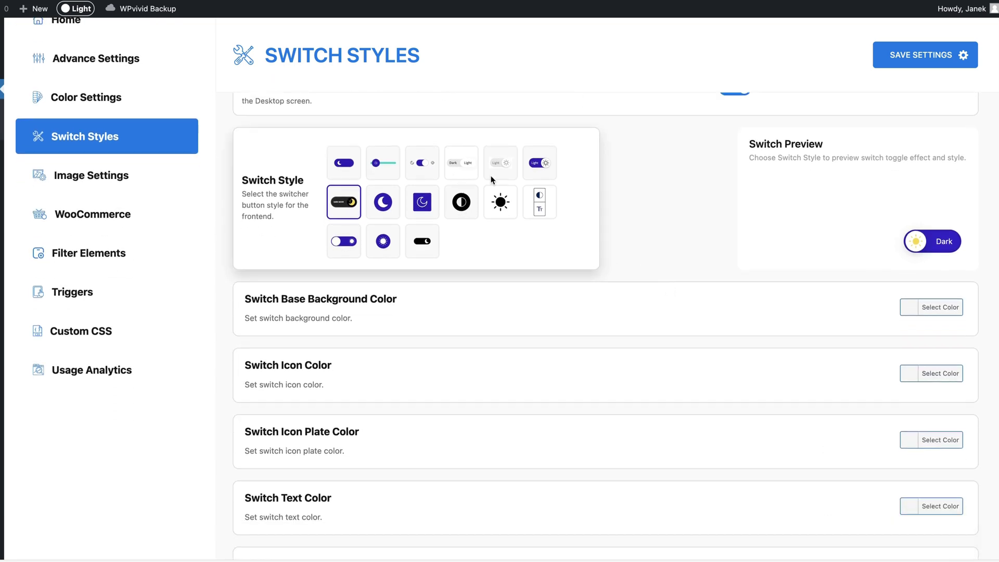
pyautogui.click(422, 202)
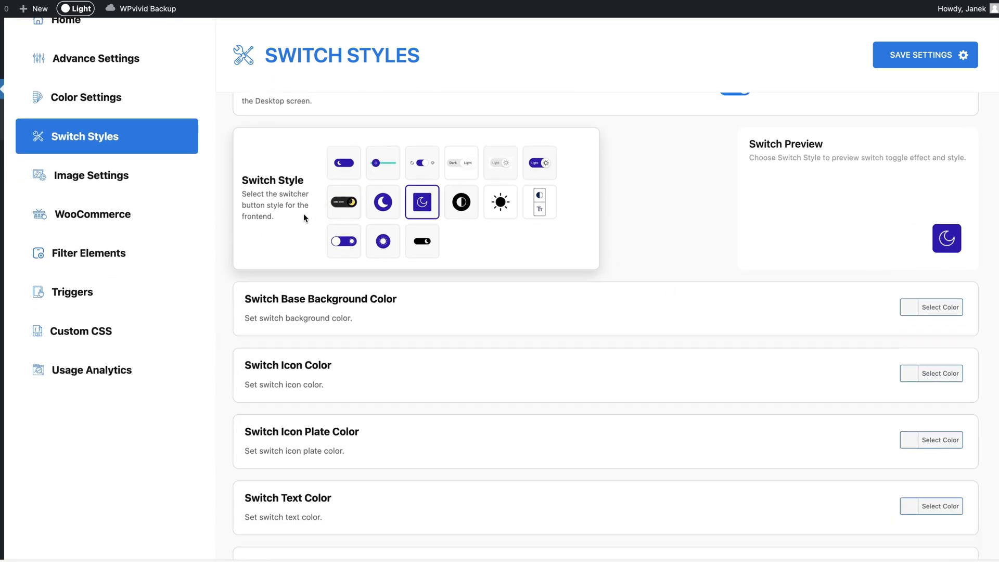
pyautogui.click(344, 202)
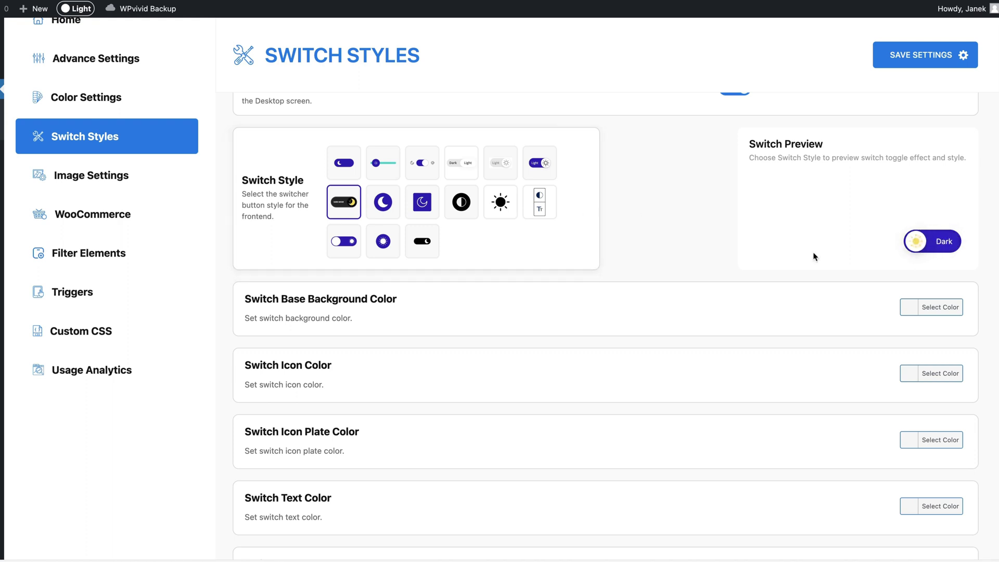
pyautogui.scroll(-2, 836, 267)
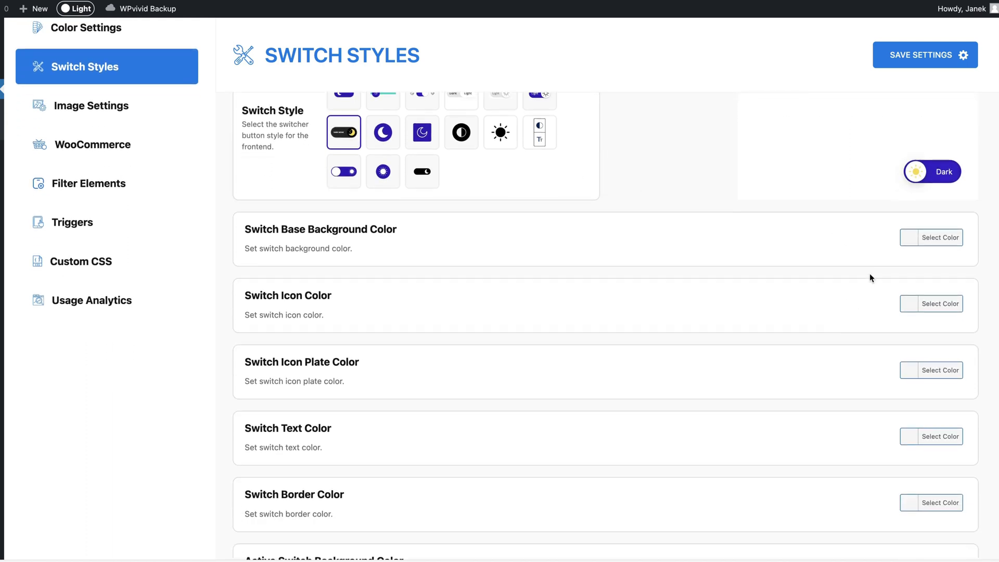
pyautogui.scroll(-1, 888, 335)
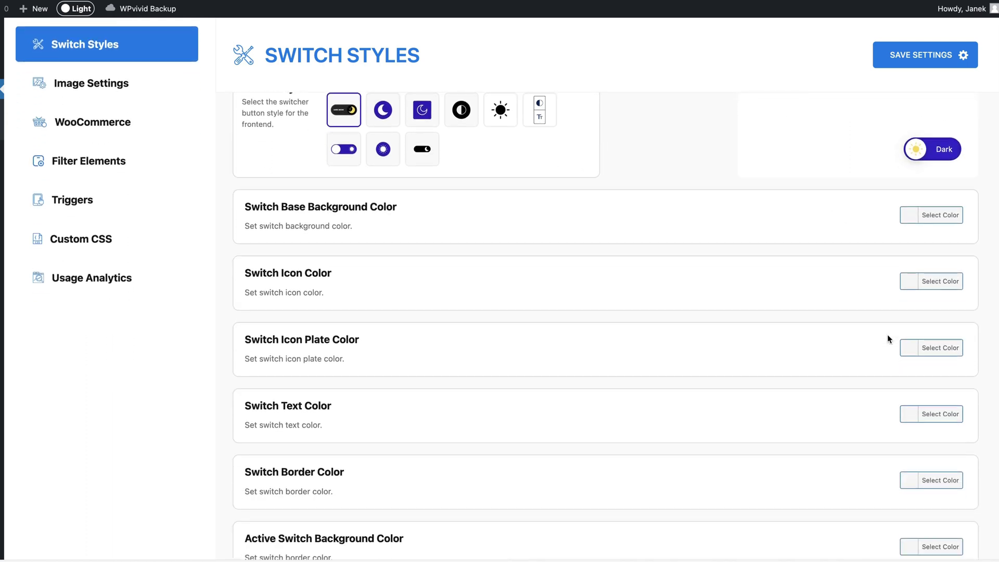
pyautogui.scroll(-15, 888, 337)
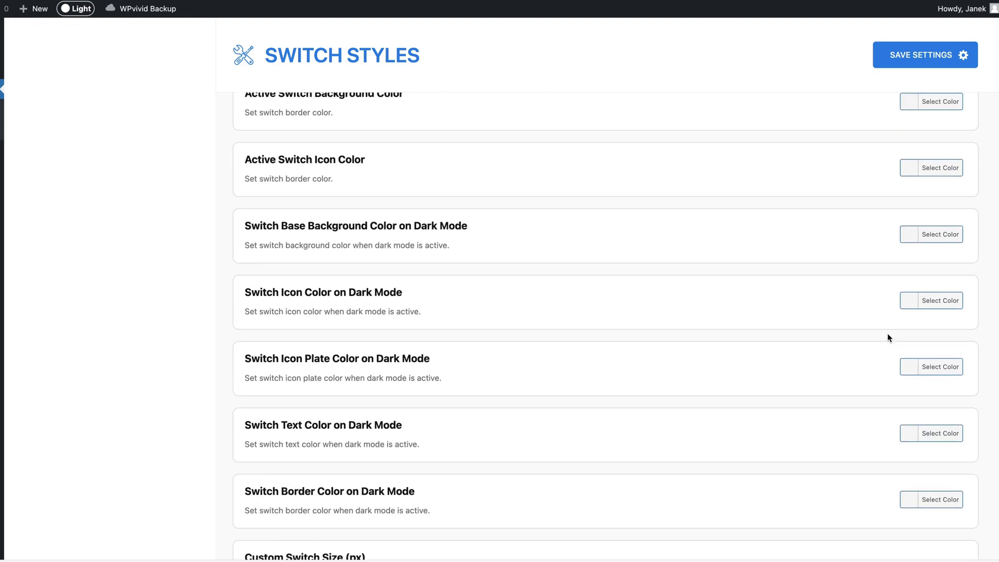
pyautogui.scroll(-1, 888, 238)
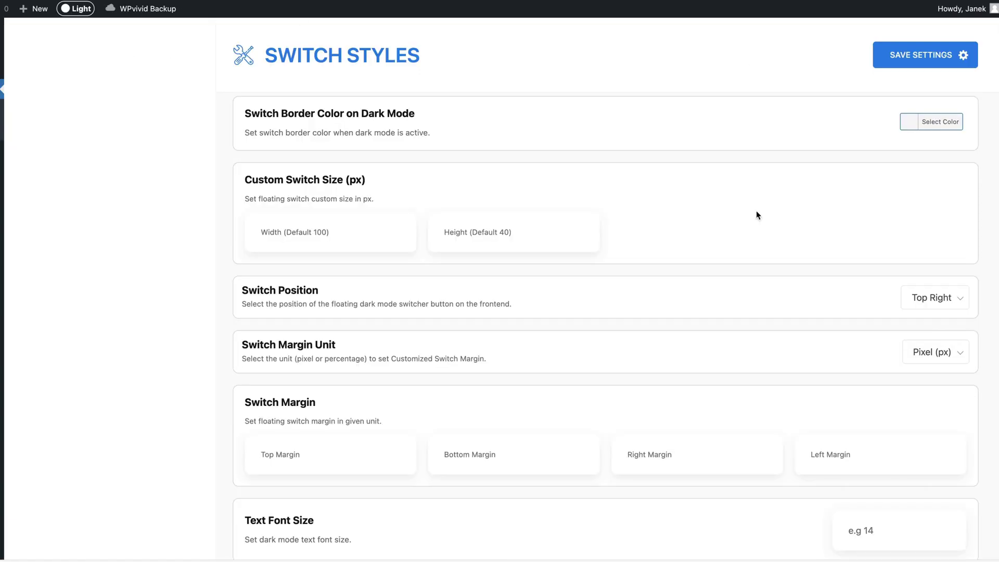
pyautogui.click(939, 296)
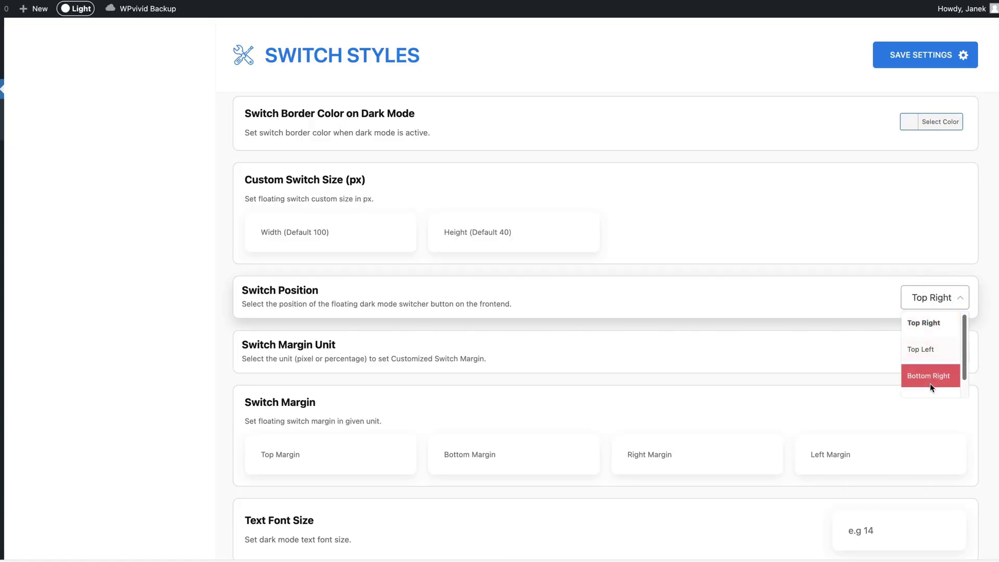
pyautogui.click(929, 379)
pyautogui.click(923, 297)
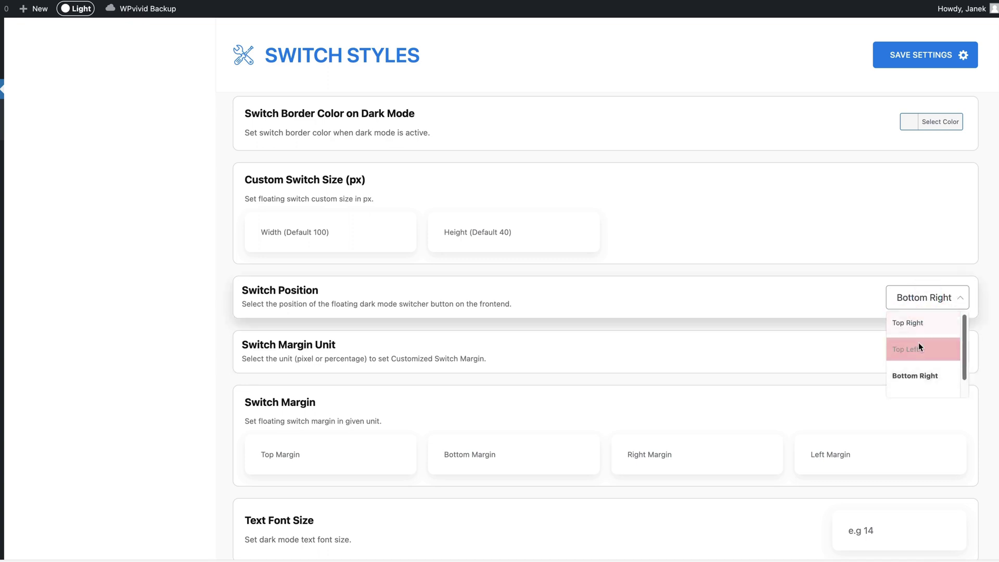
pyautogui.click(918, 344)
pyautogui.click(928, 307)
pyautogui.scroll(-1, 931, 364)
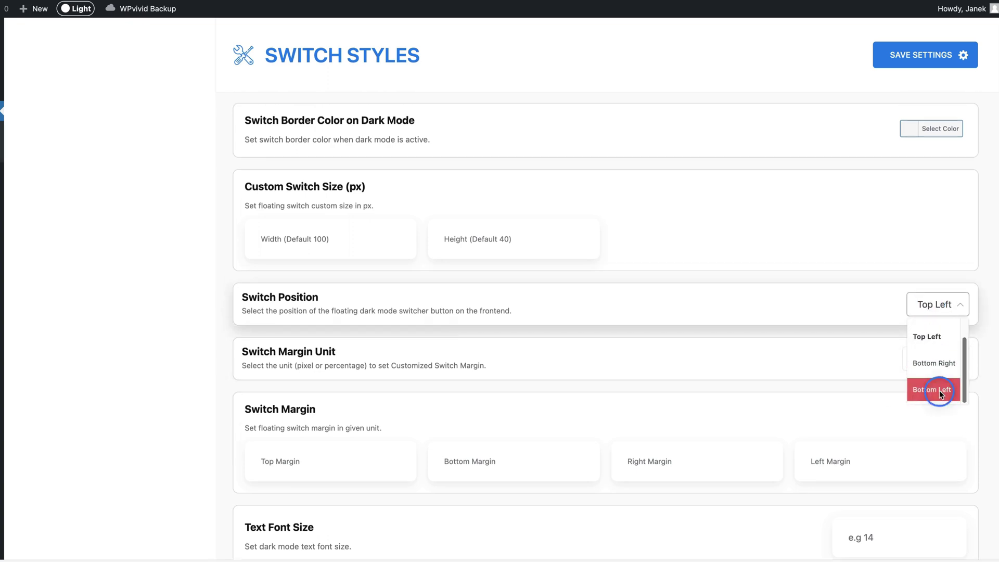
pyautogui.click(939, 390)
pyautogui.scroll(2, 955, 336)
pyautogui.click(931, 405)
pyautogui.scroll(1, 963, 461)
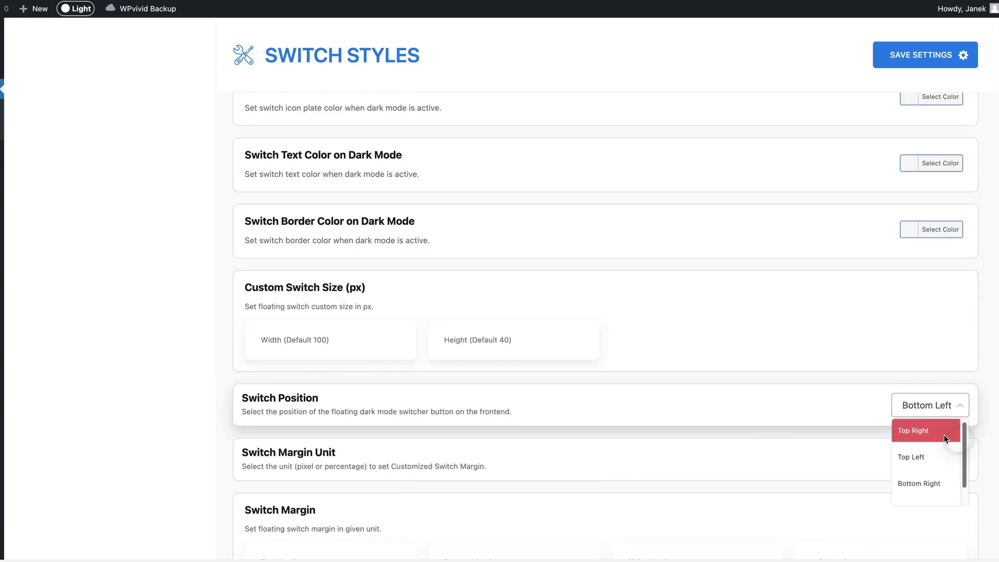
pyautogui.click(910, 431)
pyautogui.scroll(-3, 734, 380)
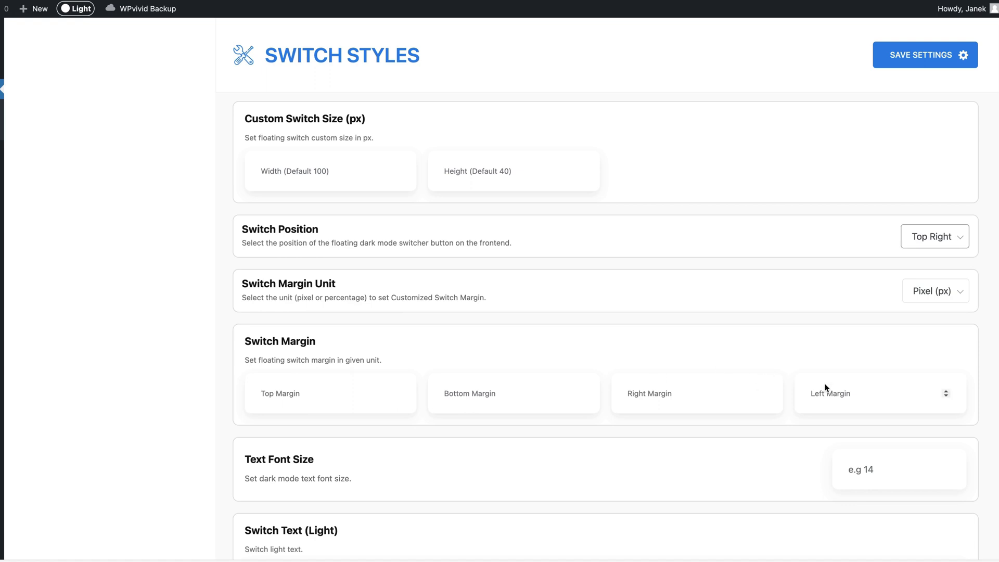
pyautogui.scroll(-4, 770, 376)
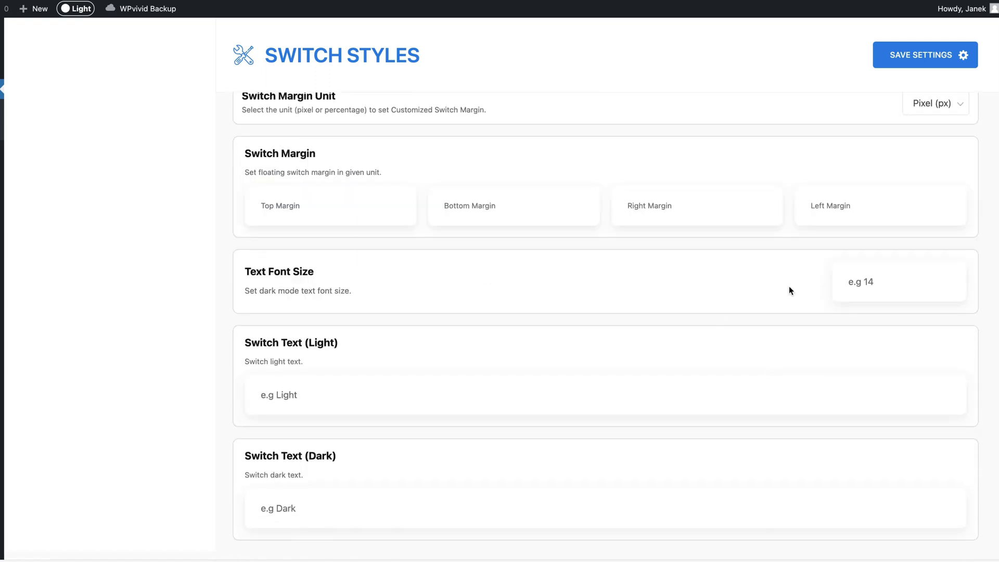
pyautogui.scroll(-1, 889, 273)
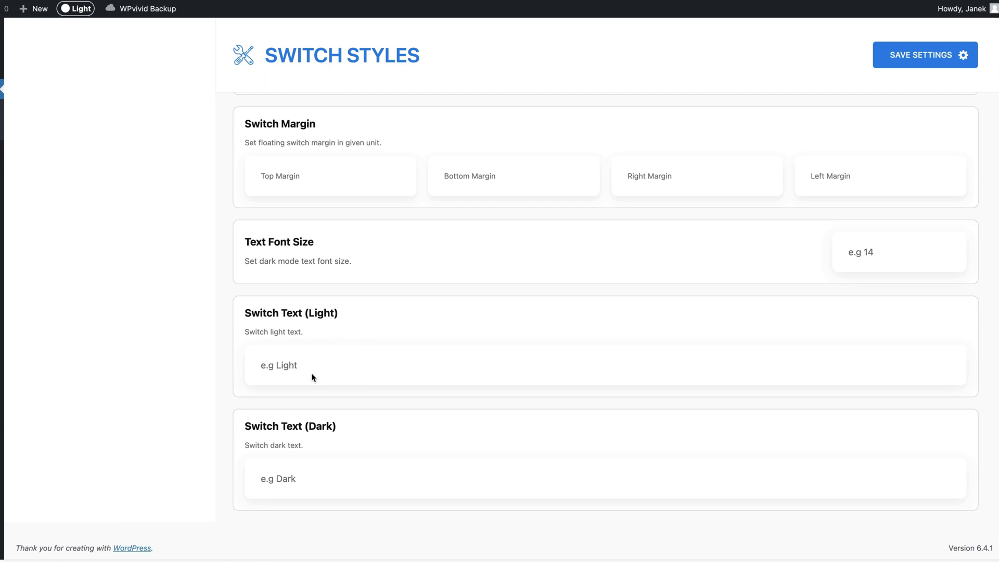
# Save the switch style settings, then in Image Settings toggle Show Image Effects off and back on
pyautogui.click(911, 55)
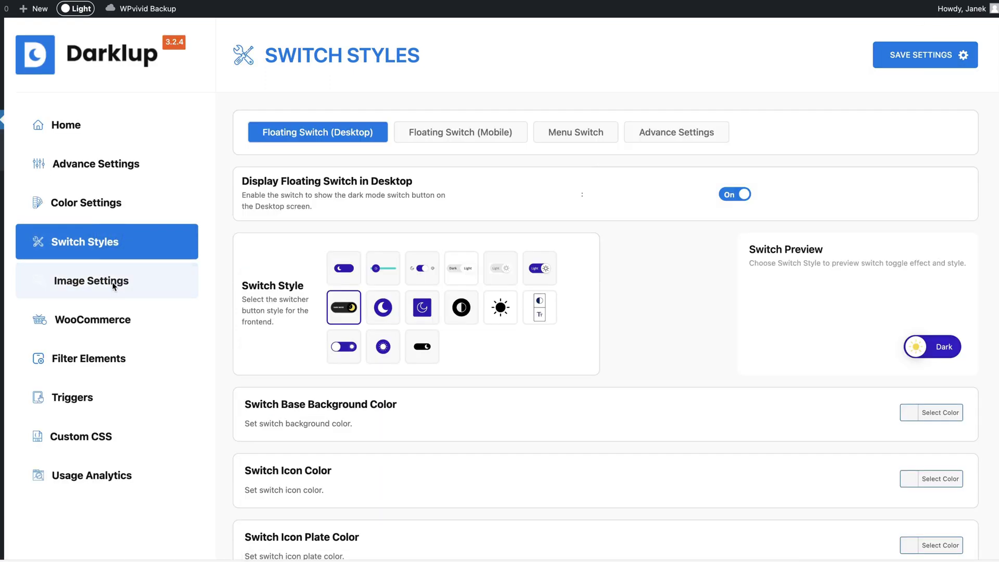
pyautogui.click(99, 286)
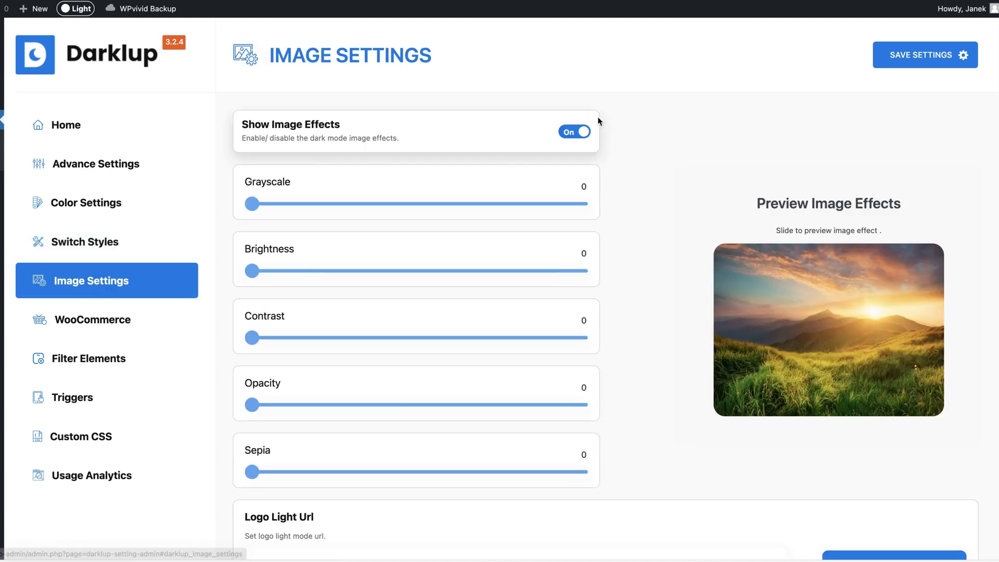
pyautogui.click(573, 133)
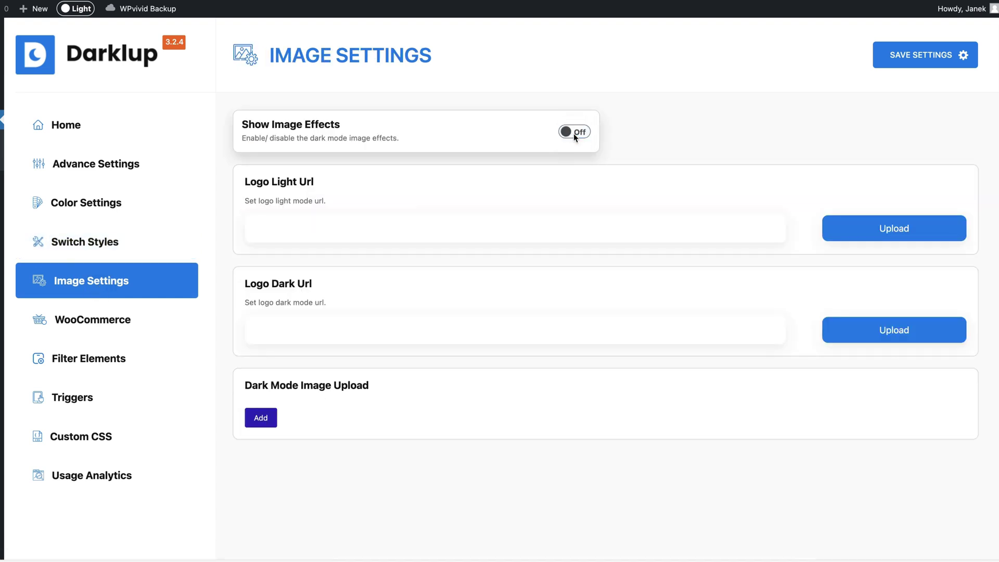
pyautogui.click(574, 131)
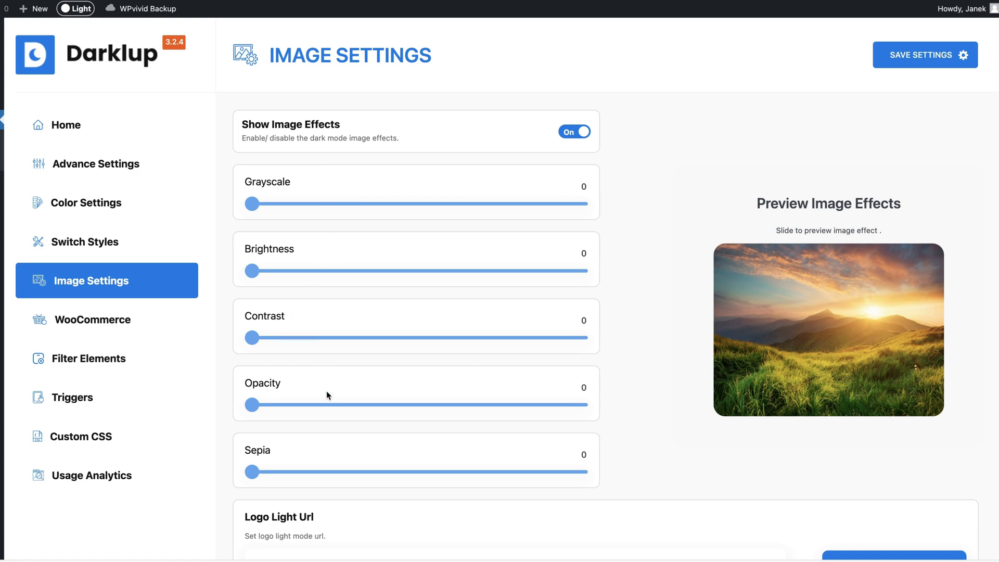
# Start choosing a light-mode logo and test an image-effect slider on the sample photo
pyautogui.scroll(-5, 336, 424)
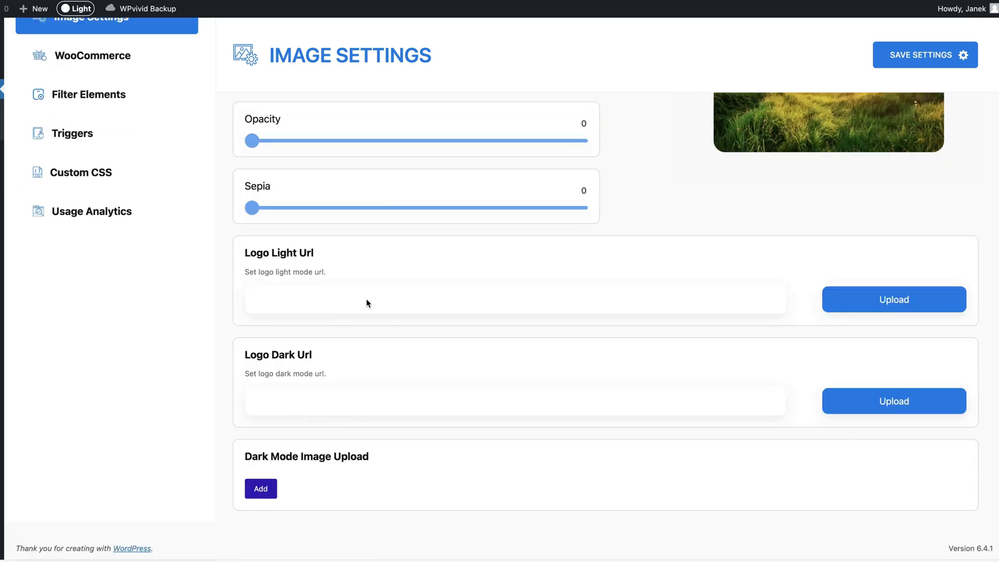
pyautogui.click(828, 291)
pyautogui.scroll(5, 373, 172)
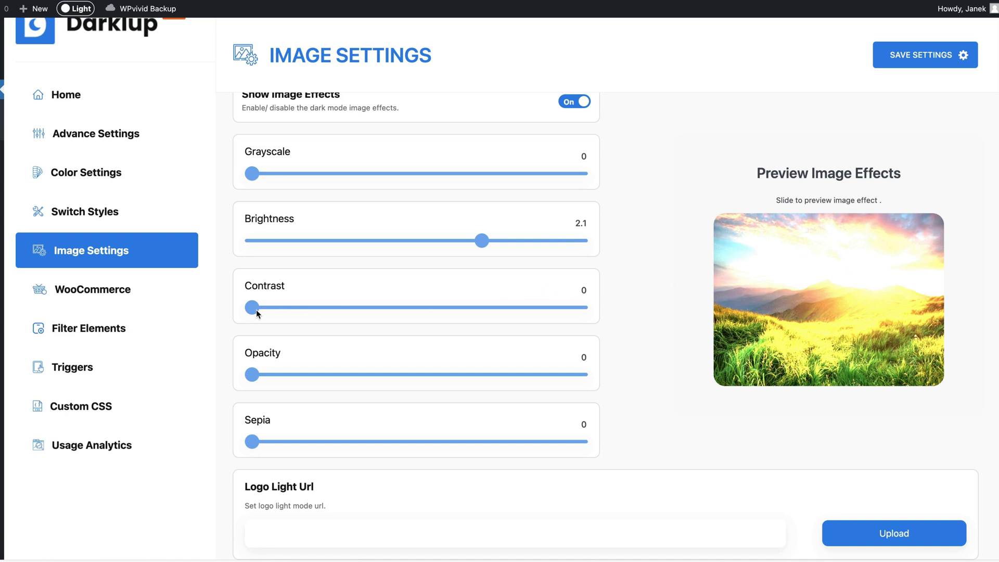
pyautogui.moveTo(258, 312); pyautogui.dragTo(452, 308)
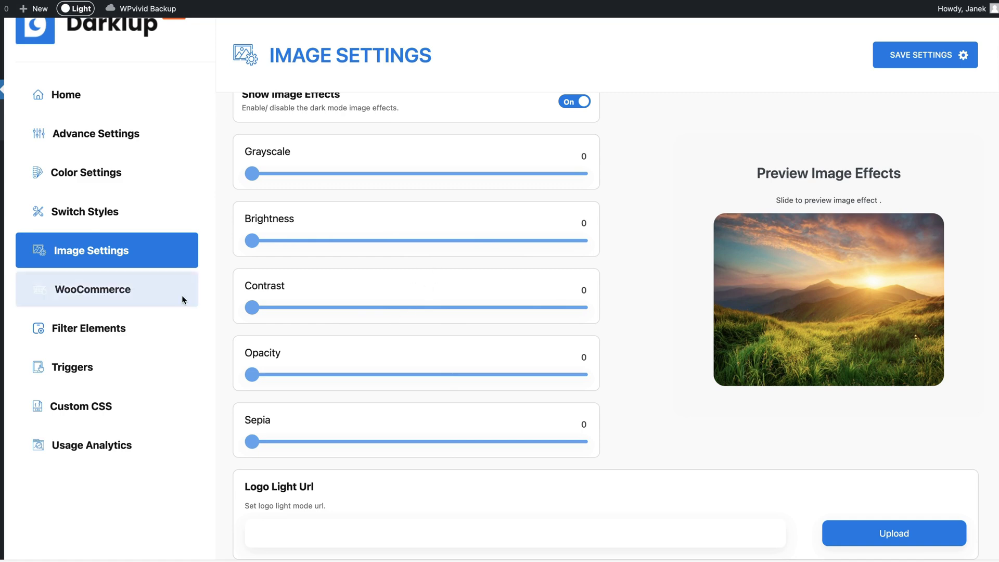
# Review the Darklup WooCommerce options and the Exclude WooCommerce Categories list, then view Filter Elements
pyautogui.click(100, 294)
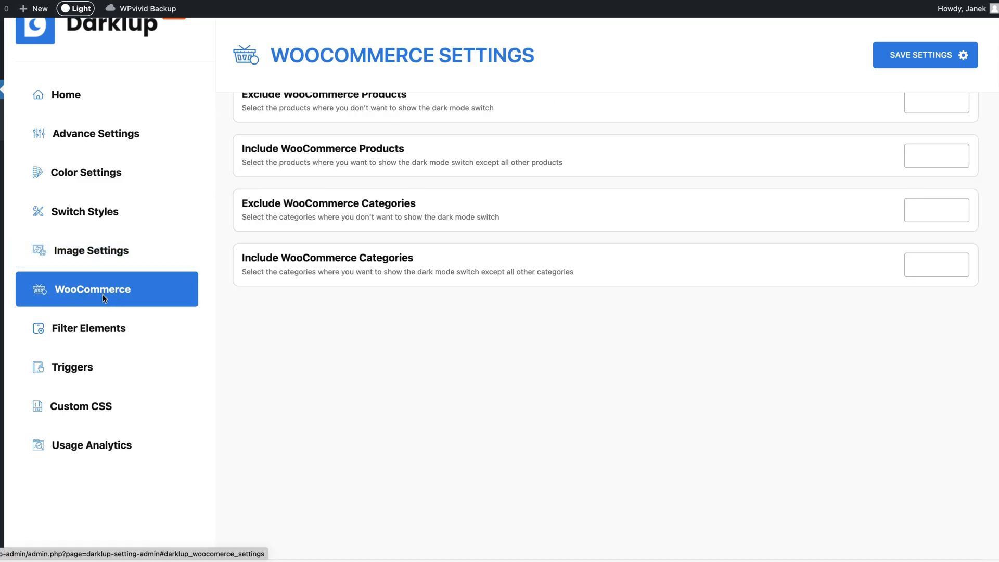
pyautogui.scroll(2, 437, 320)
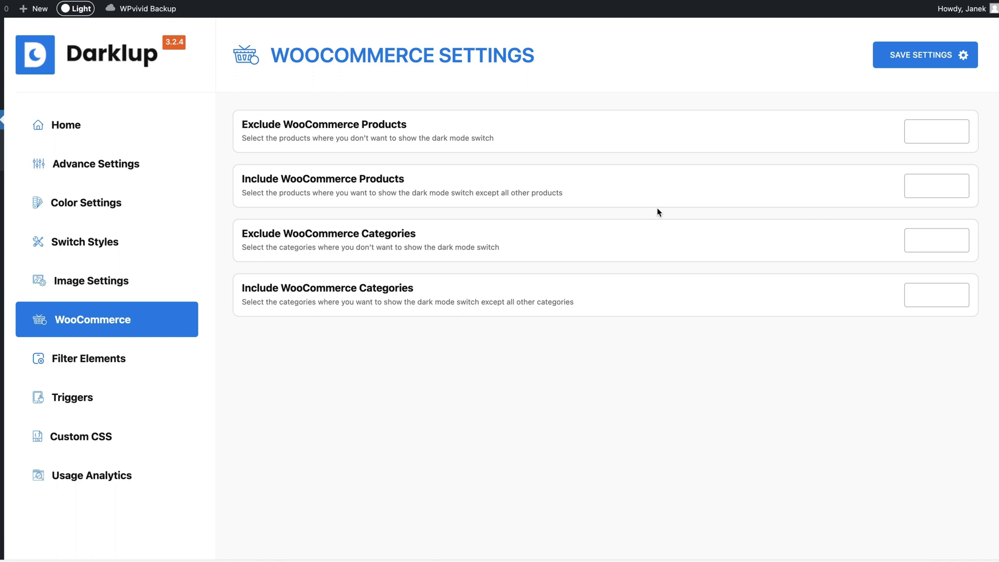
pyautogui.click(940, 240)
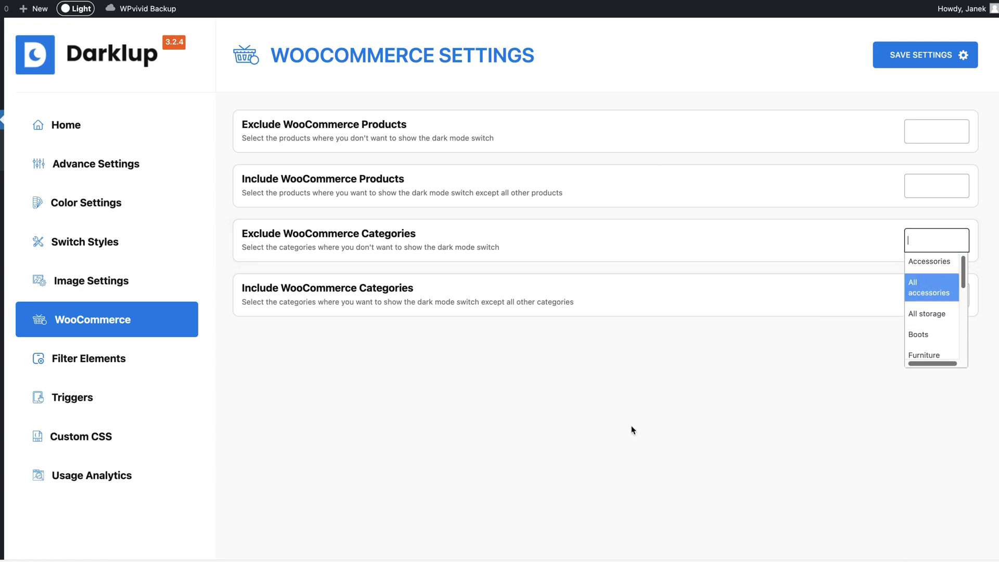
pyautogui.click(73, 362)
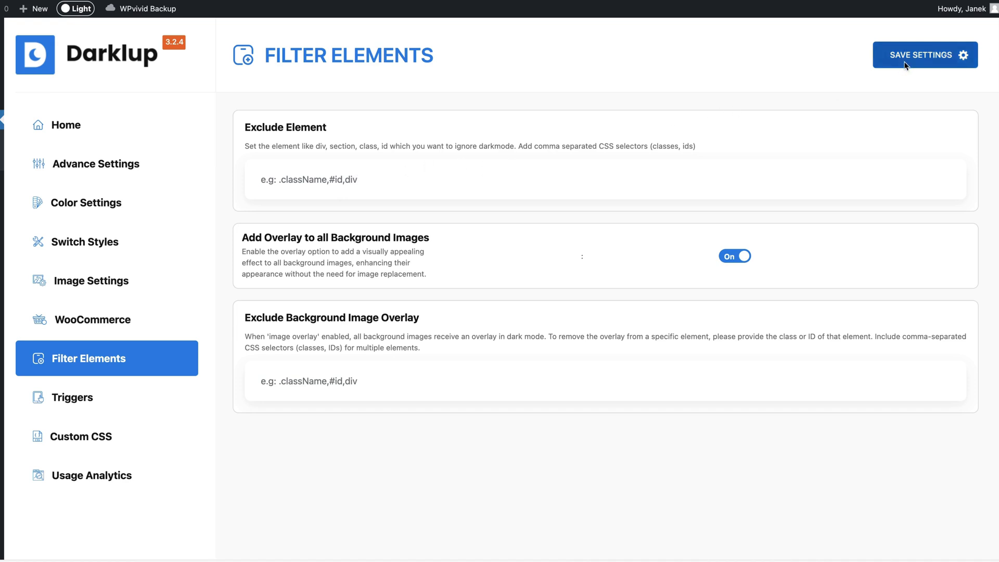
# View the Darklup Trigger Settings, then the empty Custom CSS editor
pyautogui.click(68, 402)
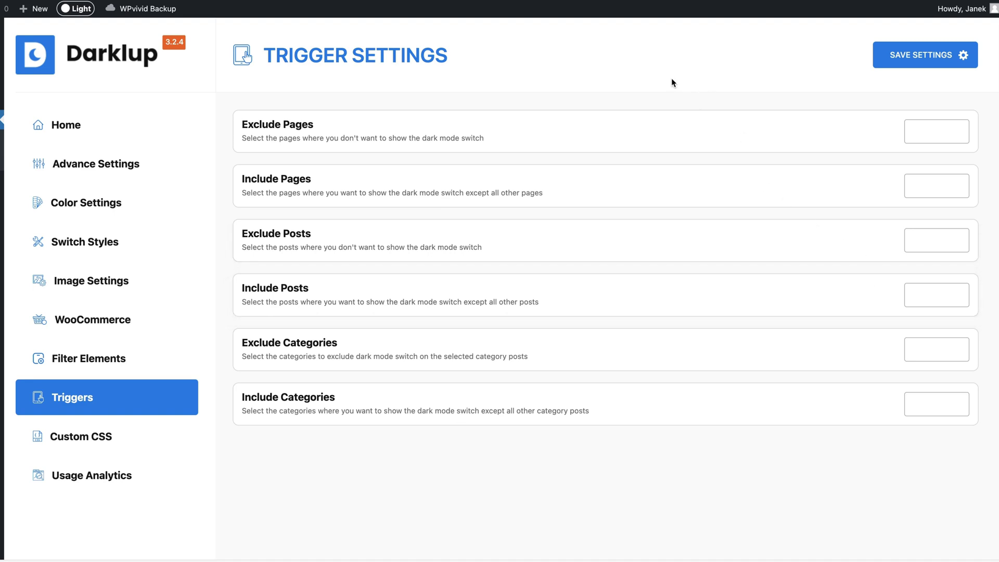
pyautogui.click(112, 438)
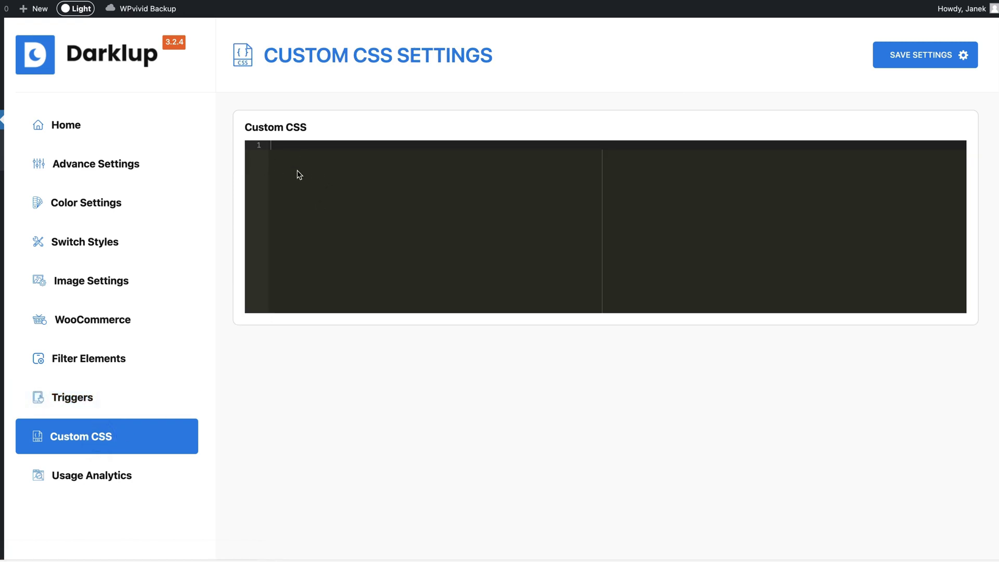
# Save Darklup Usage Analytics with Email Reporting left off
pyautogui.click(86, 473)
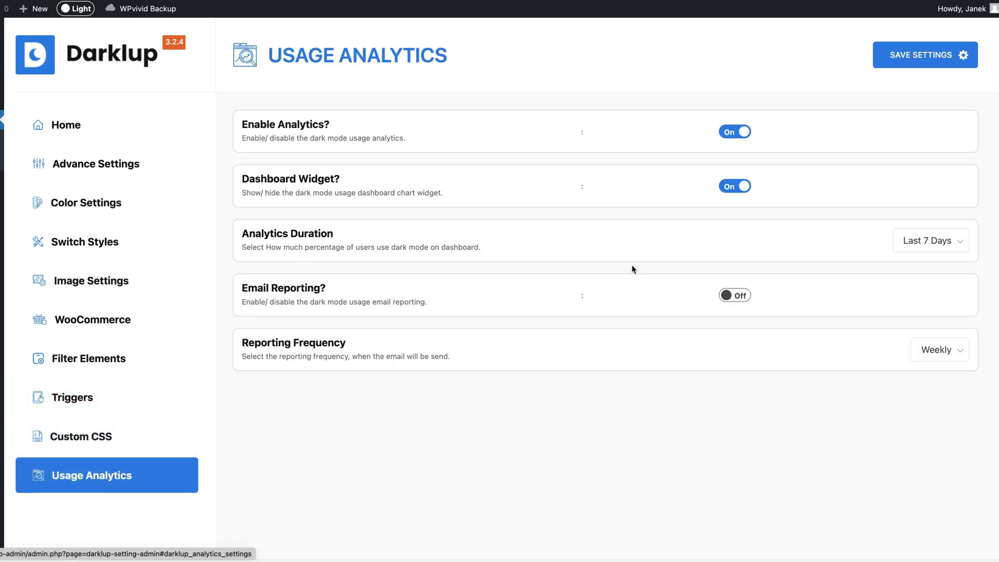
pyautogui.click(733, 296)
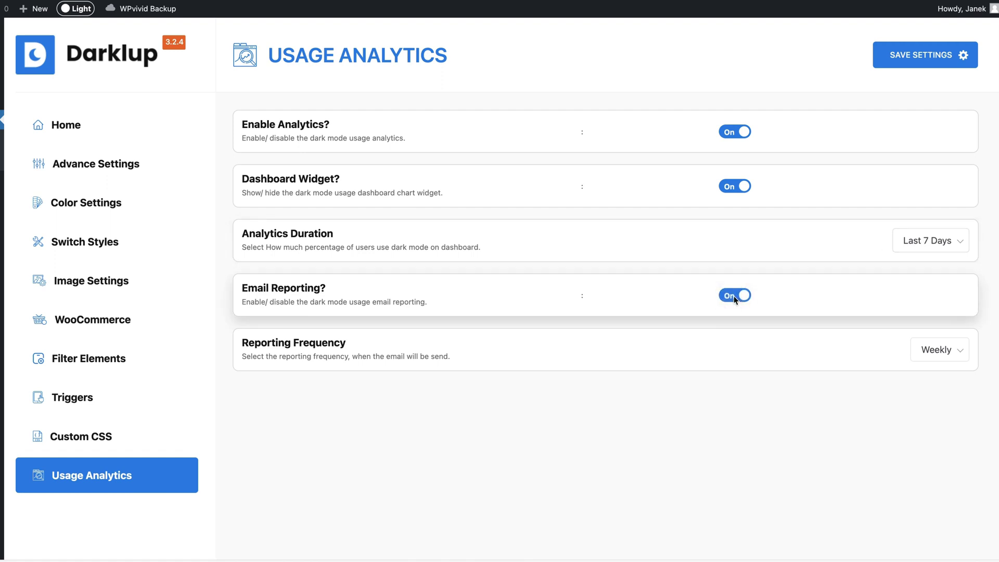
pyautogui.click(735, 297)
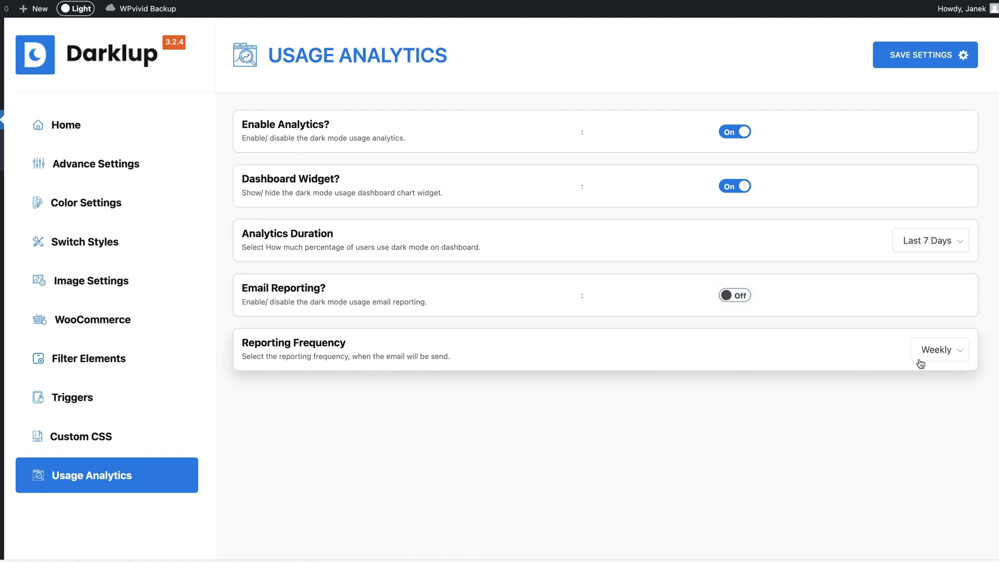
pyautogui.click(911, 64)
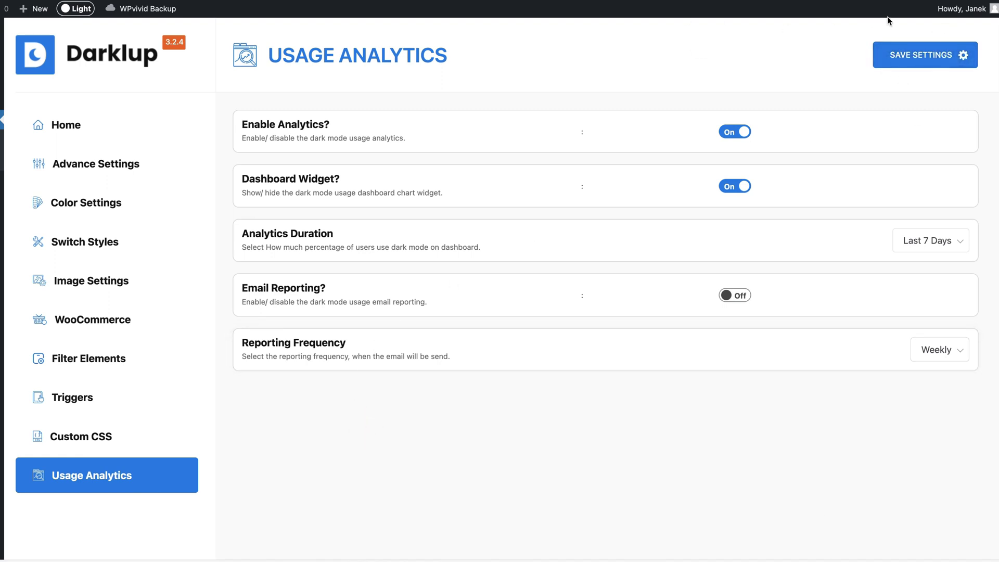
pyautogui.moveTo(943, 14)
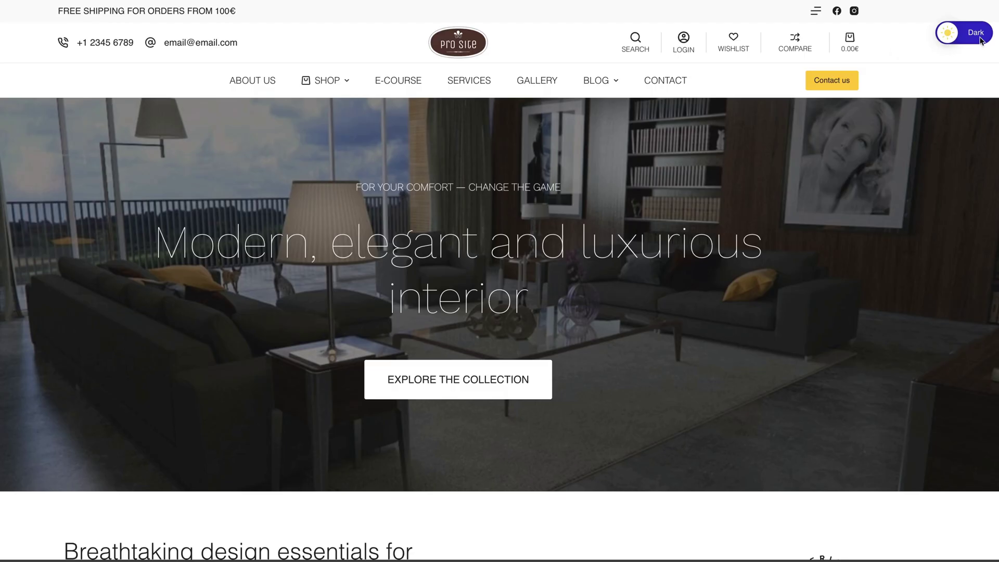
# Switch the site's Shop page to dark mode and scroll through its product grid
pyautogui.click(966, 36)
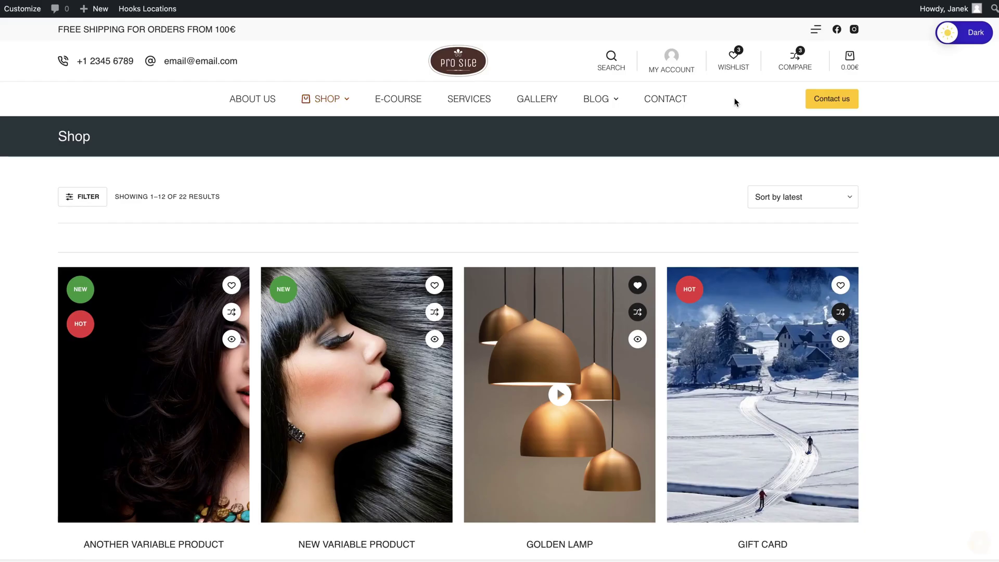
pyautogui.click(968, 35)
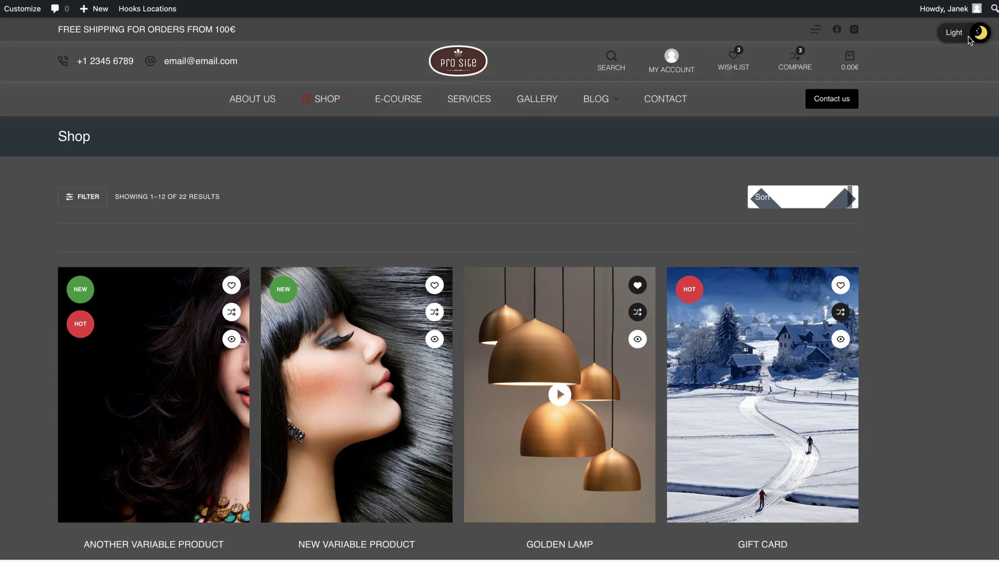
pyautogui.scroll(-2, 931, 63)
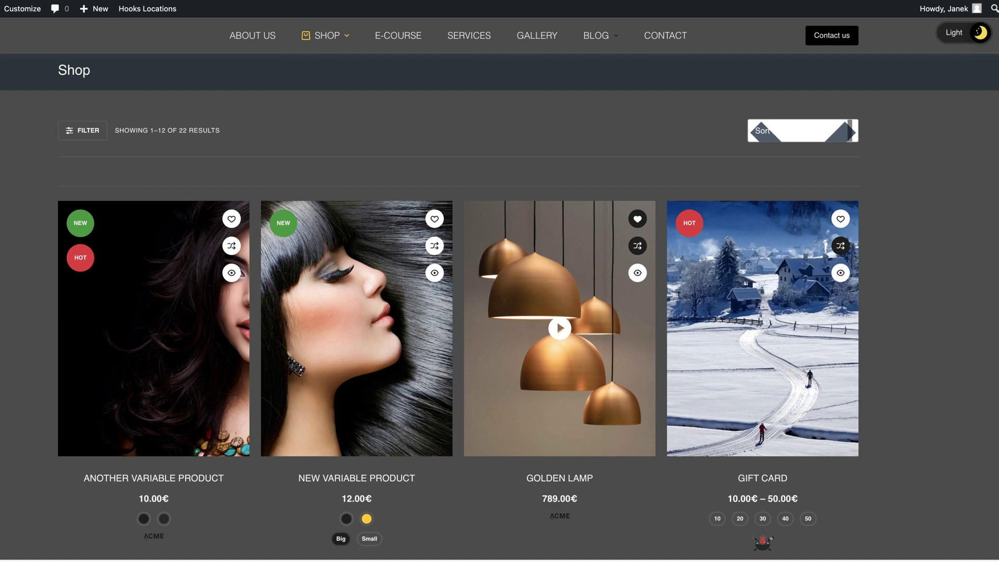
pyautogui.scroll(-2, 59, 219)
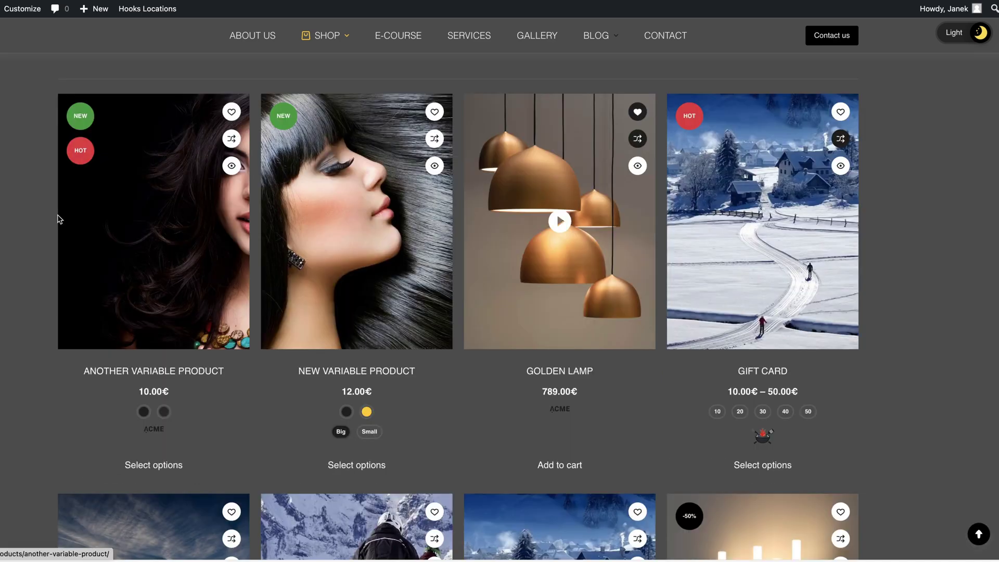